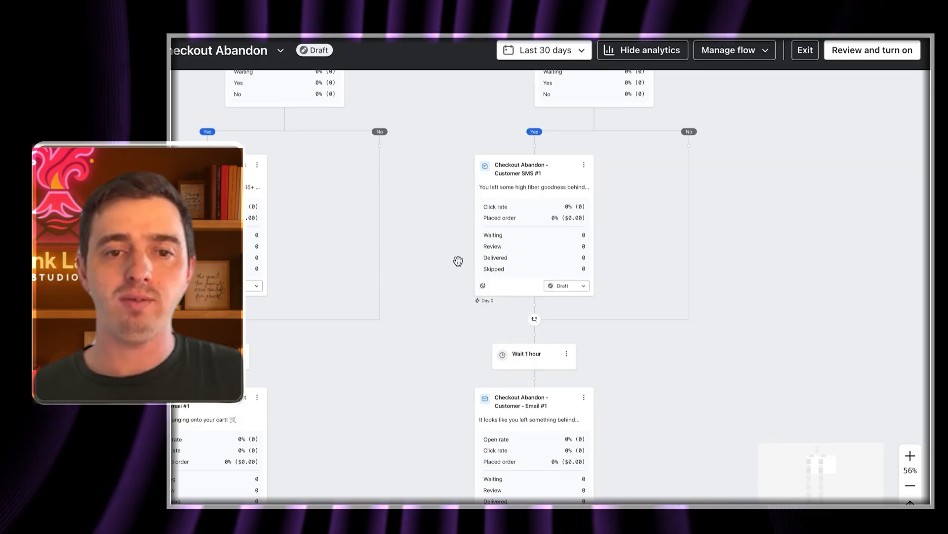
Open the content of the Checkout Abandon - Prospect SMS #1 message for editing.
scroll(292, 190, left, 1)
click(292, 191)
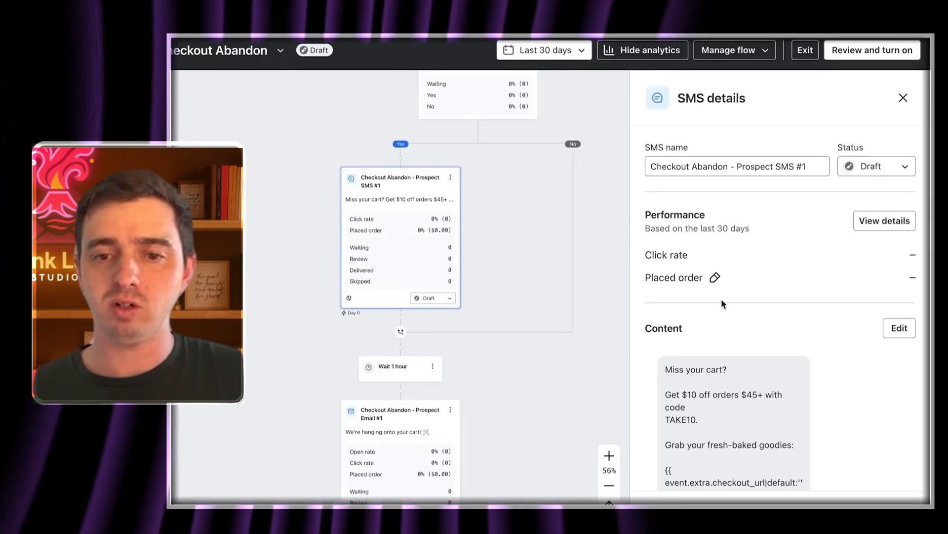
scroll(419, 279, up, 1)
scroll(739, 349, down, 2)
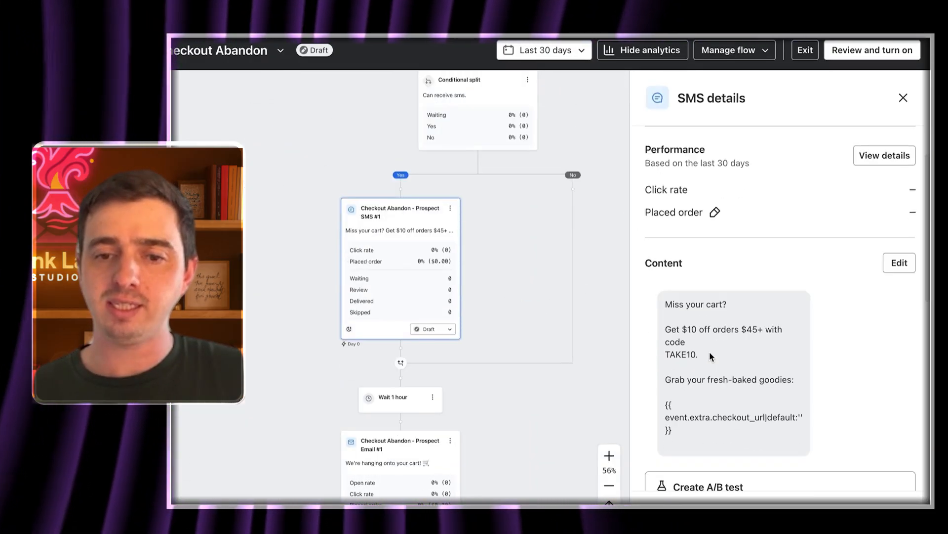
drag(698, 354, 666, 328)
click(666, 327)
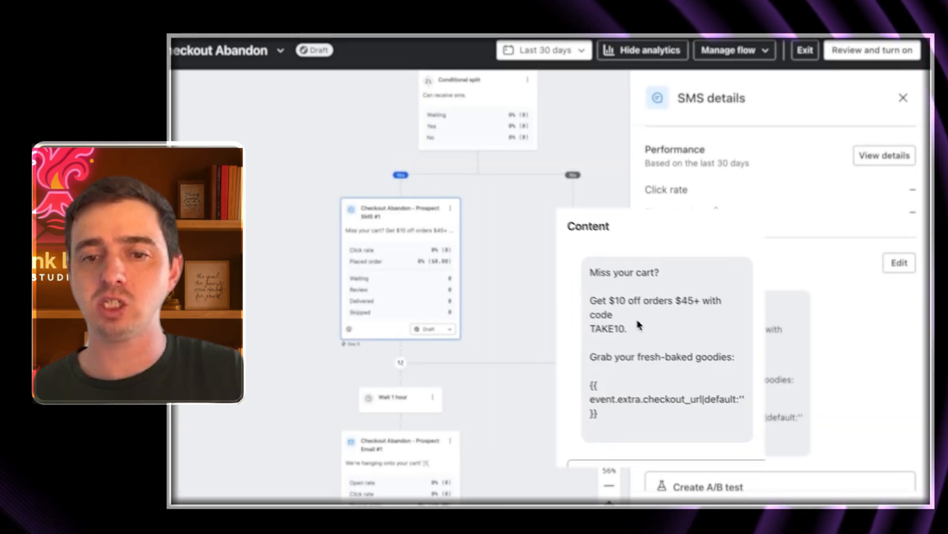
click(897, 263)
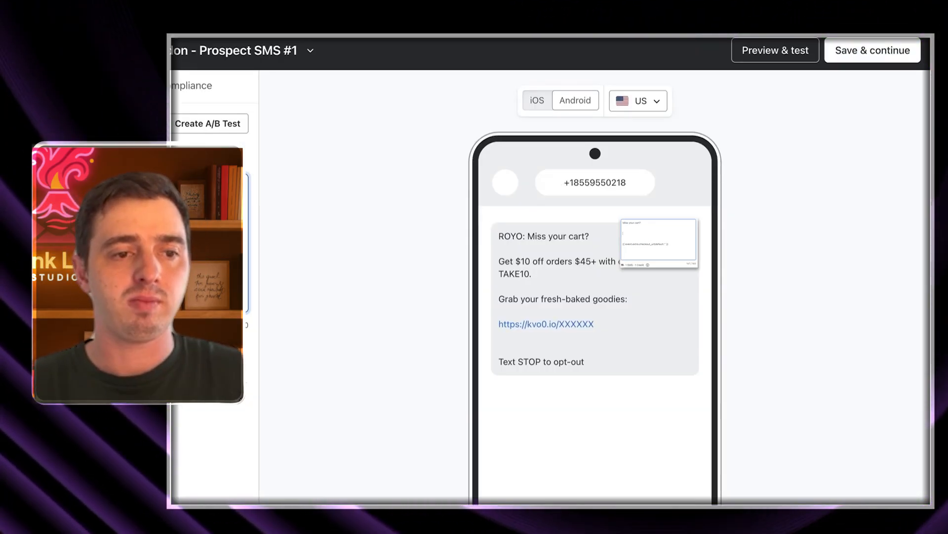
Write the SMS offer as "Our Black Friday Sale is live. Get 20% off your cart with code: BFCM20.".
text(Our Black Friday S)
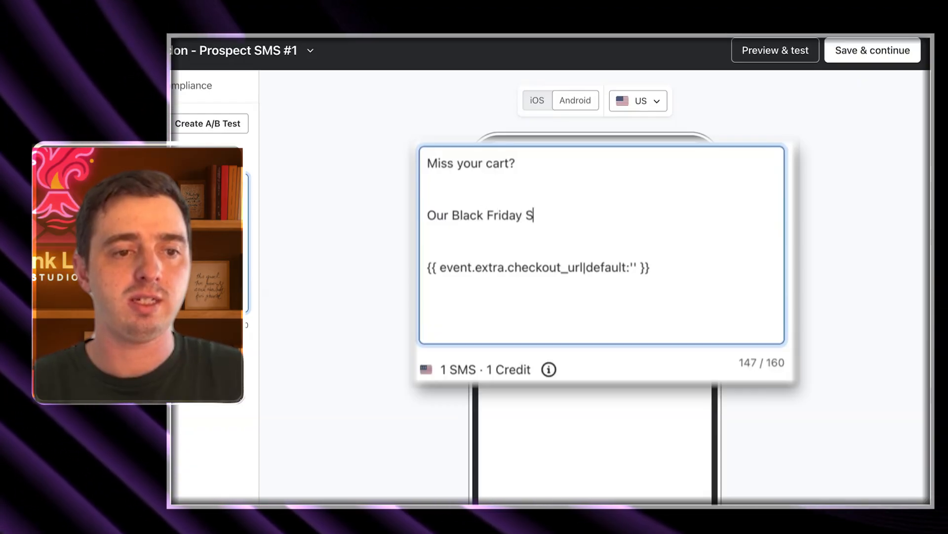
text(ale is live. Get 205)
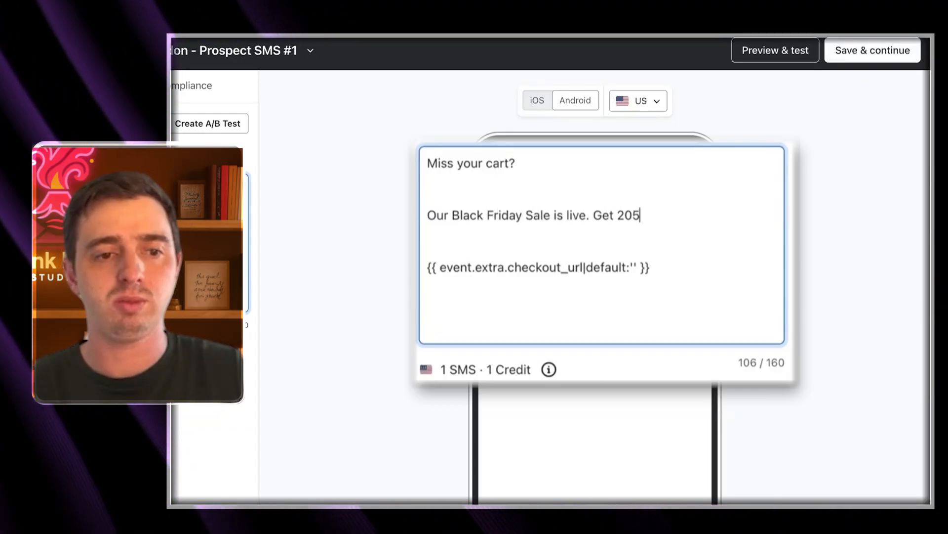
key(BackSpace)
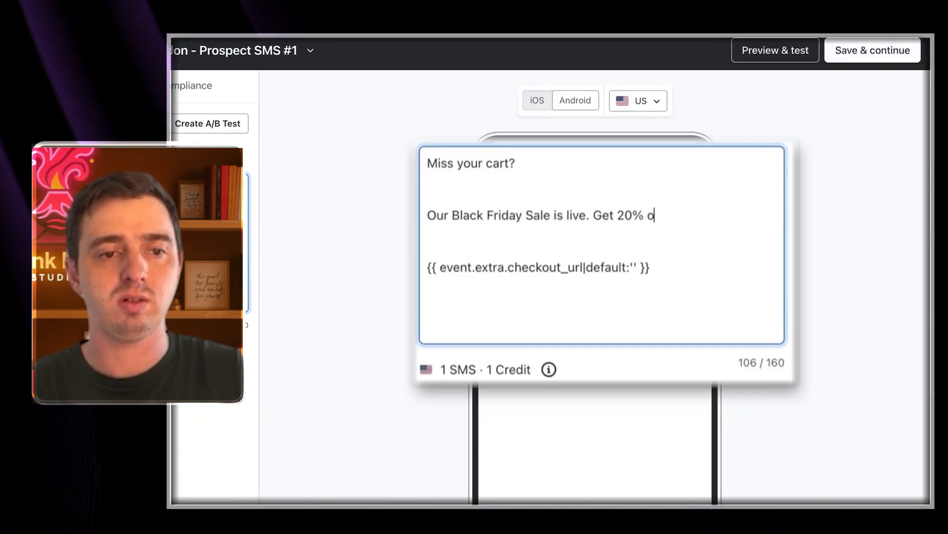
text(% off your cart with dode: BFCM2)
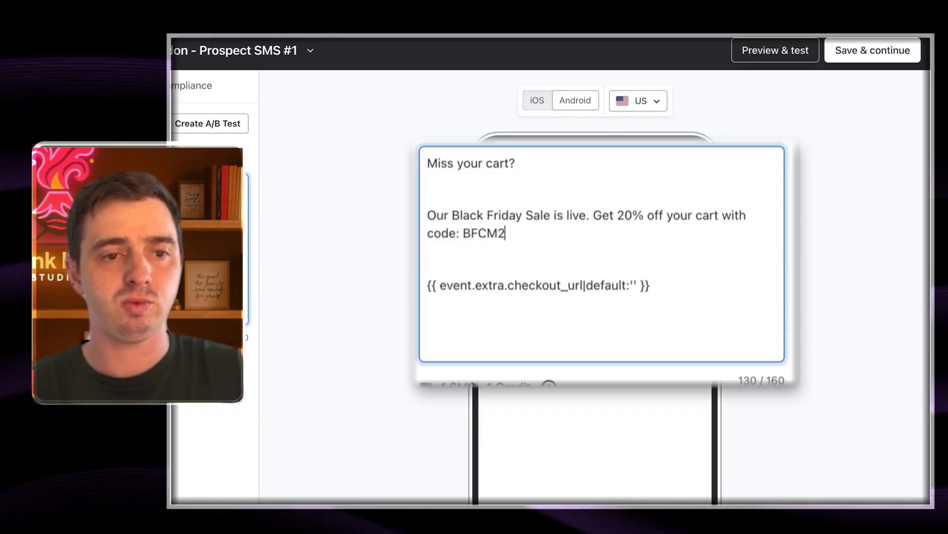
text(0.)
Add the line "Hurry before the sale ends." above the checkout link and save the SMS.
key(Return)
key(Return)
key(Return)
text(Finish checkout now.)
drag(549, 233, 428, 238)
text(Hurry be)
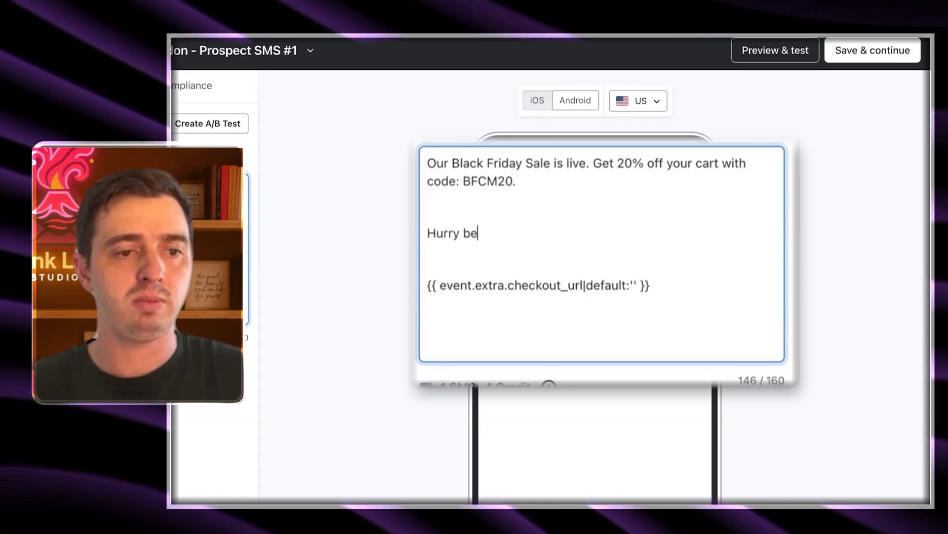
text(fore the sale ends.)
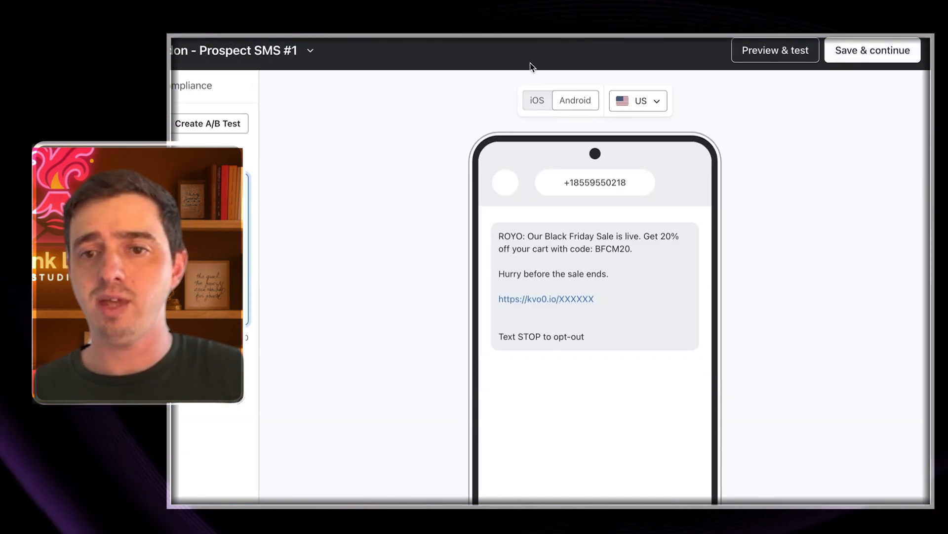
click(847, 55)
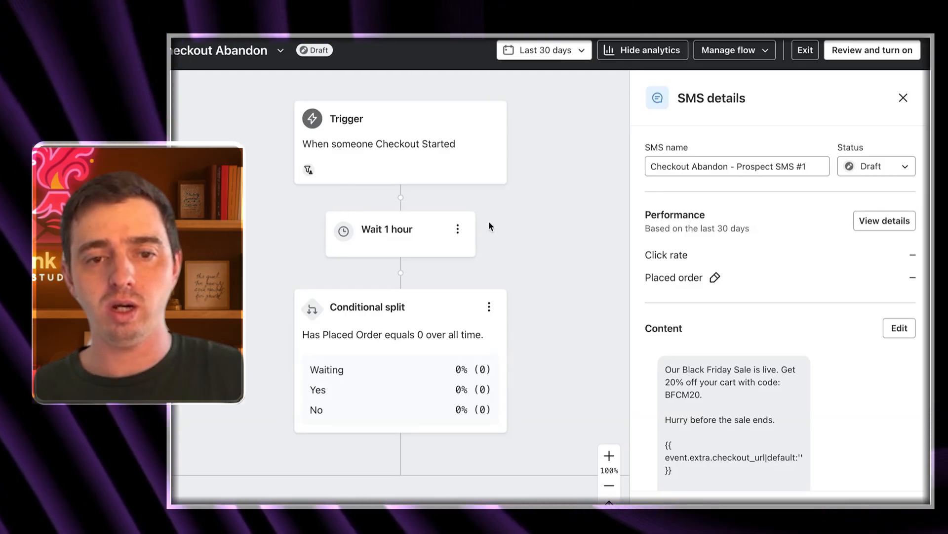
Open the template of Checkout Abandon - Customer - Email #1 for editing.
scroll(601, 292, down, 10)
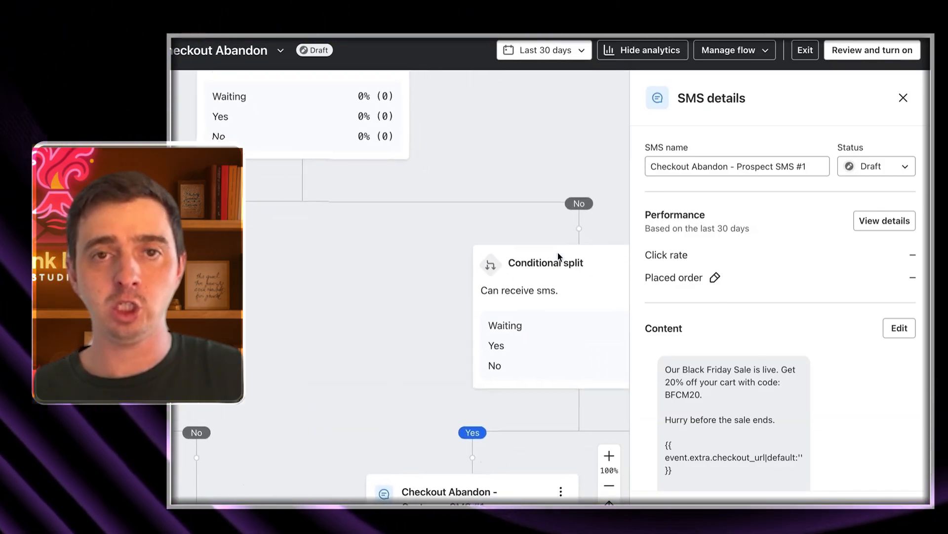
scroll(558, 251, down, 5)
scroll(558, 253, right, 6)
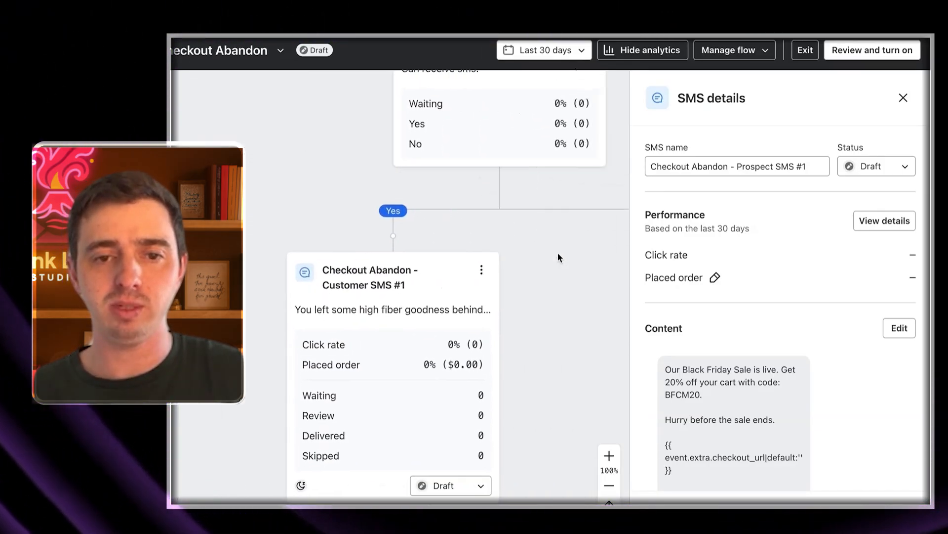
scroll(558, 253, down, 8)
scroll(558, 253, left, 5)
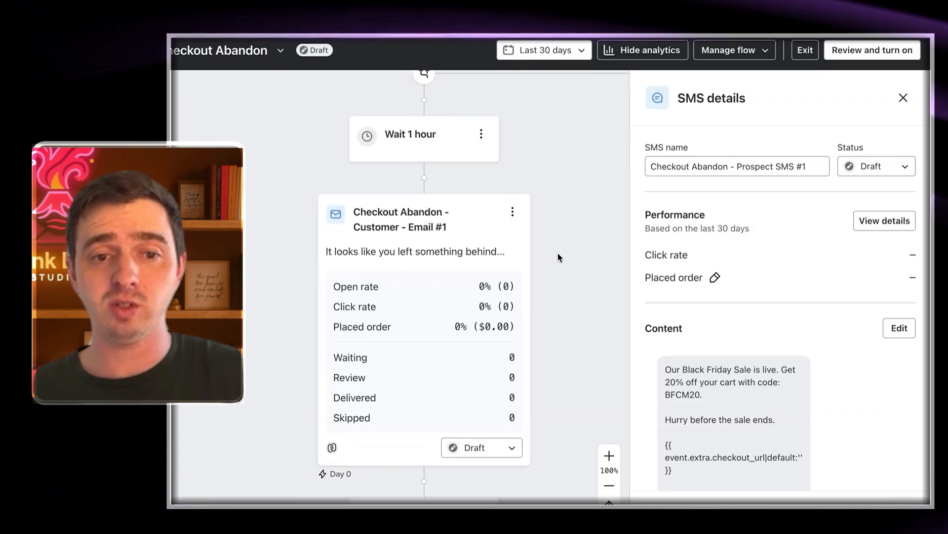
scroll(581, 249, down, 1)
click(458, 275)
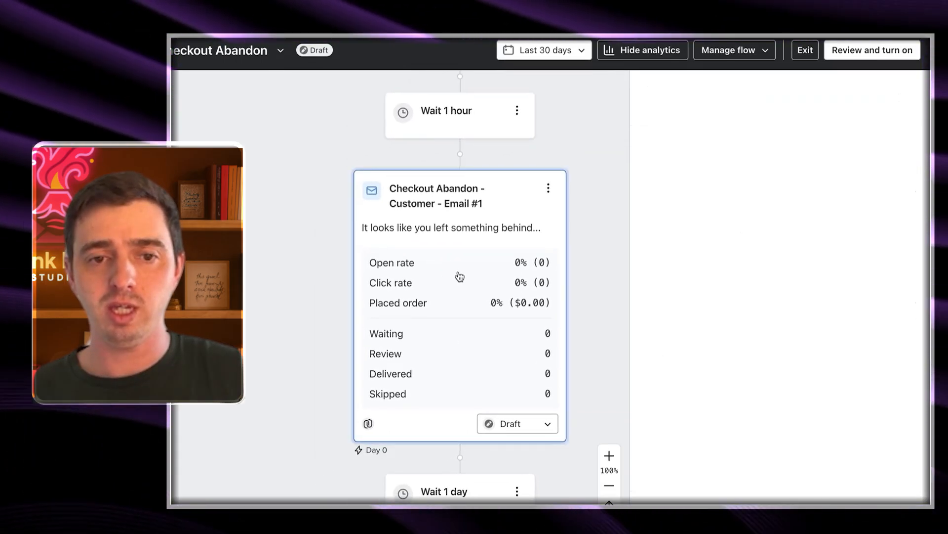
scroll(460, 275, down, 3)
scroll(766, 271, down, 6)
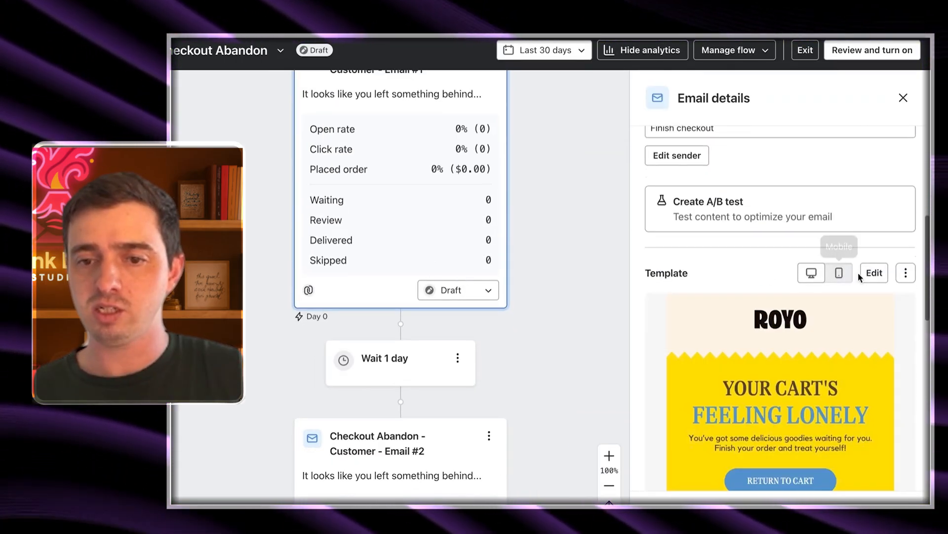
click(874, 273)
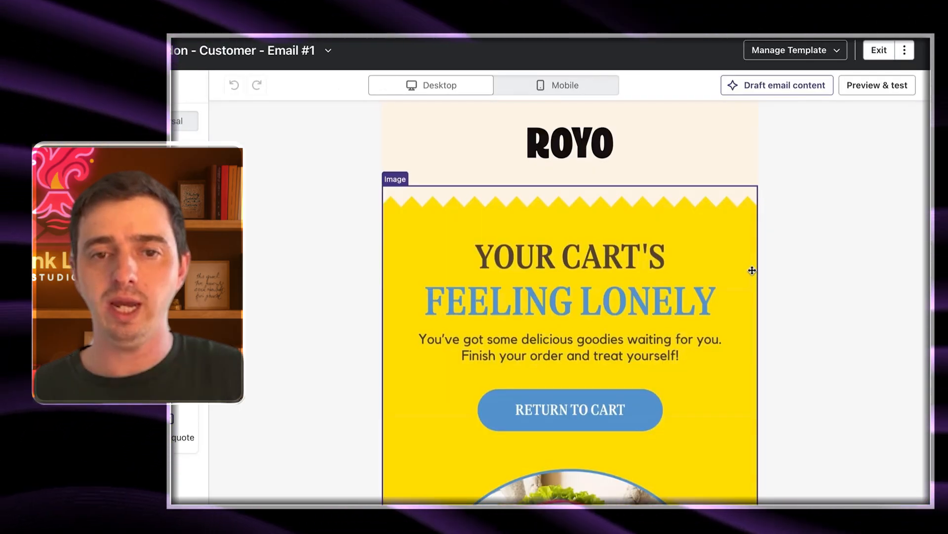
Add a new section above the logo header and place a text block in it.
click(751, 269)
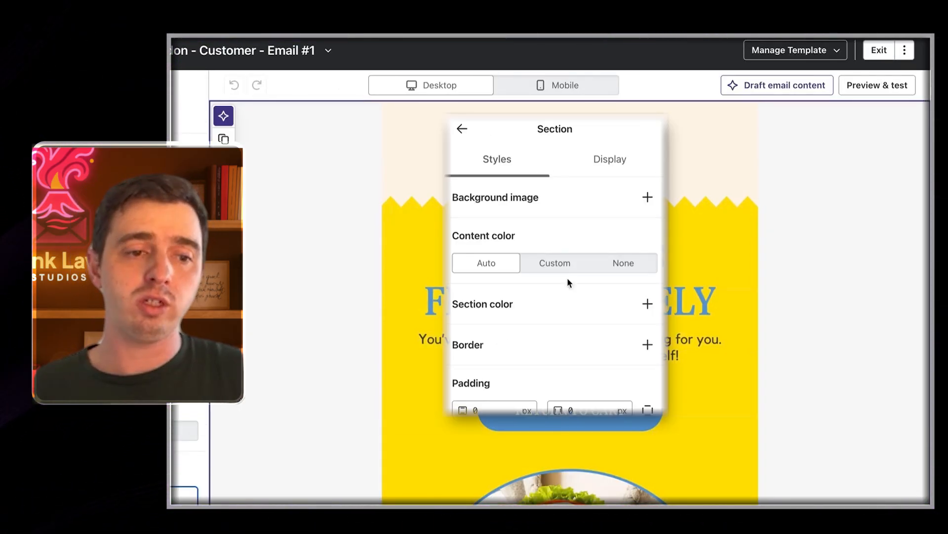
click(463, 130)
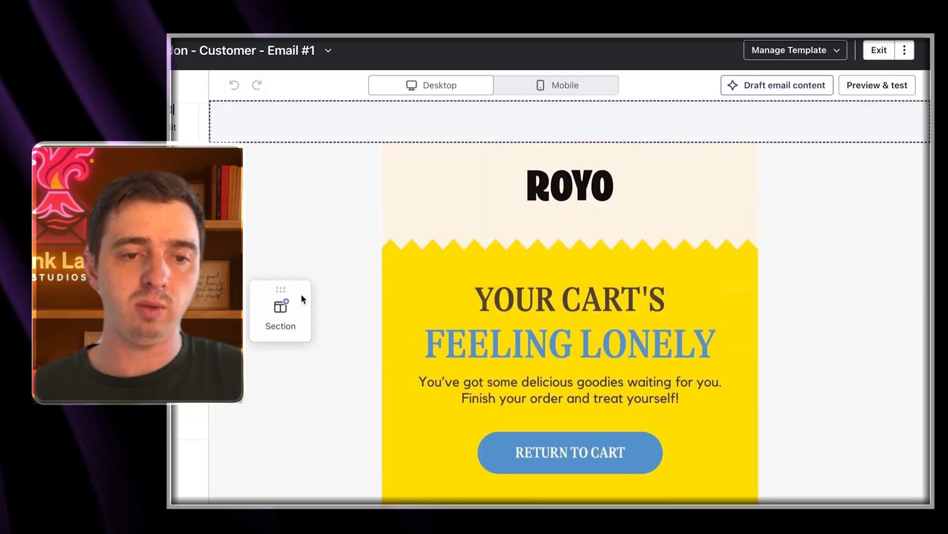
drag(301, 294, 422, 107)
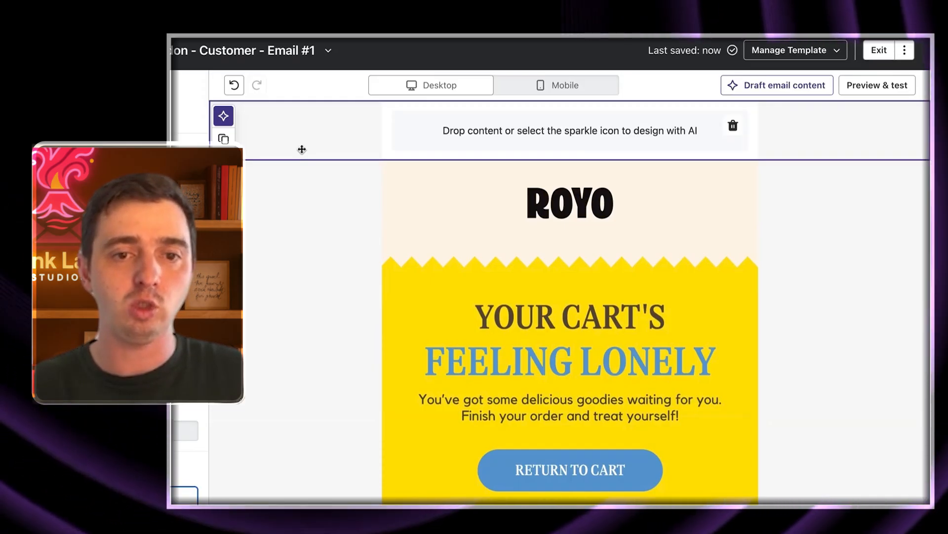
click(448, 143)
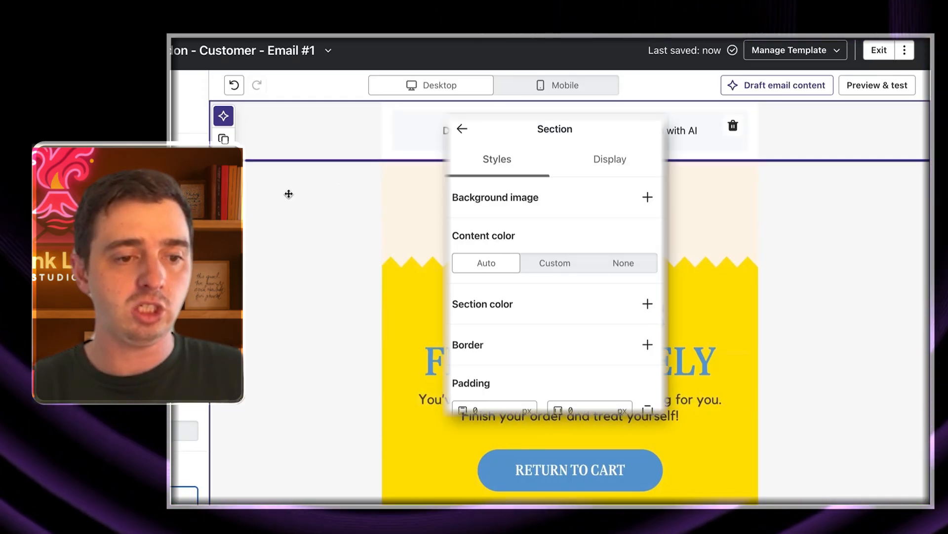
click(462, 131)
drag(484, 260, 458, 112)
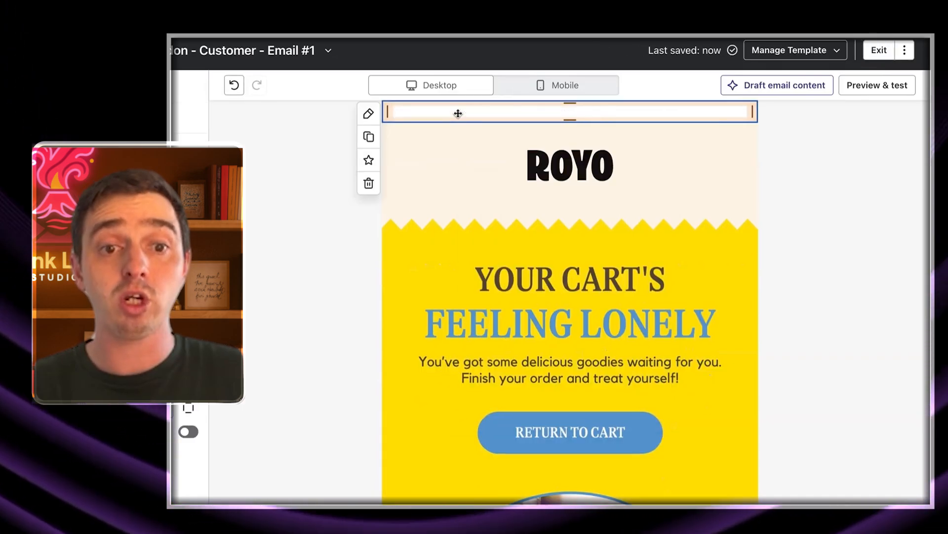
Enter "Black Friday Sale is LIVE! Get 20% off with Code: BFCM20" in the new text block and centre it.
text(Black)
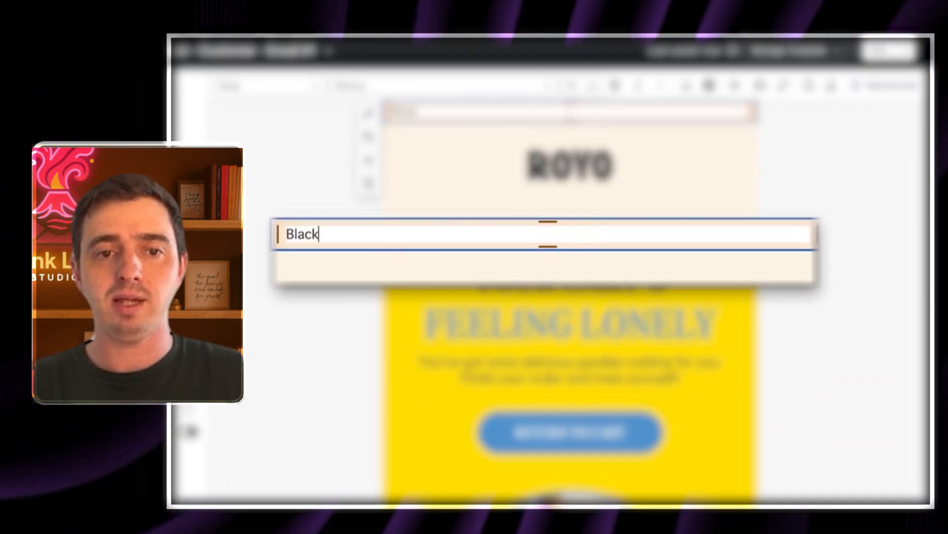
text( Friday Sale is)
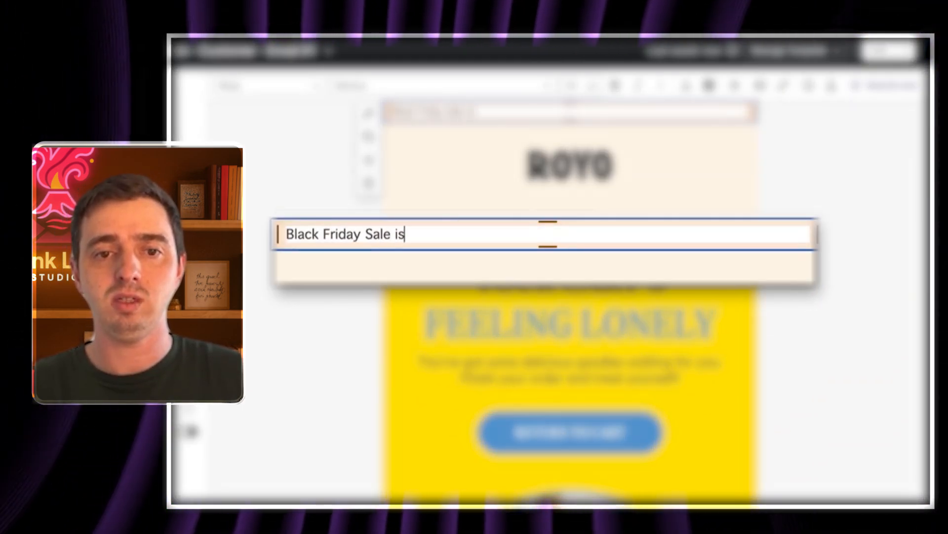
text( LIVE! Get 2)
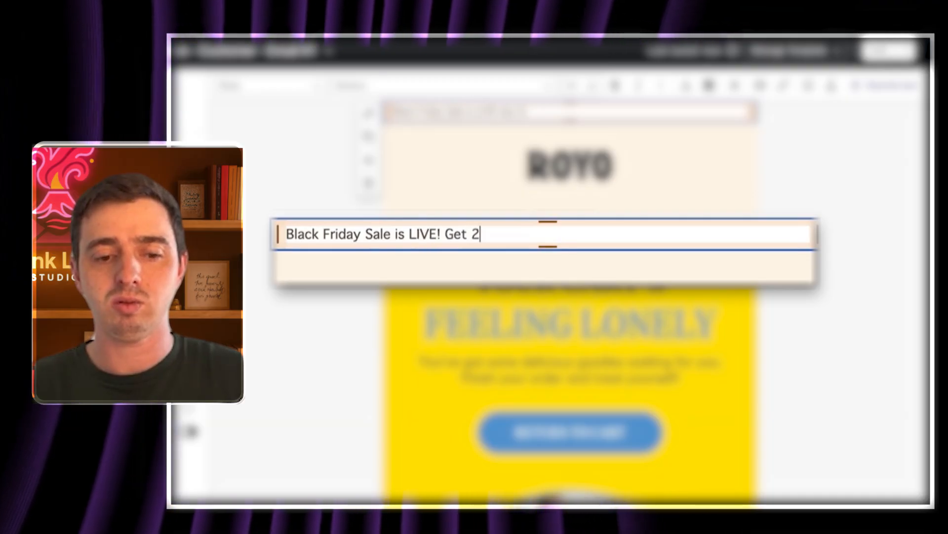
text(0% off with Code: BC)
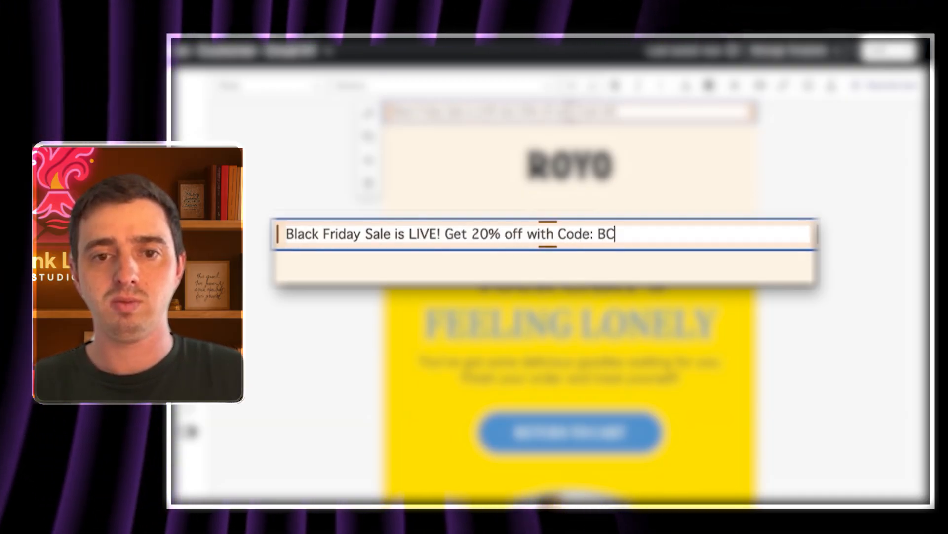
key(BackSpace)
text(FCM20)
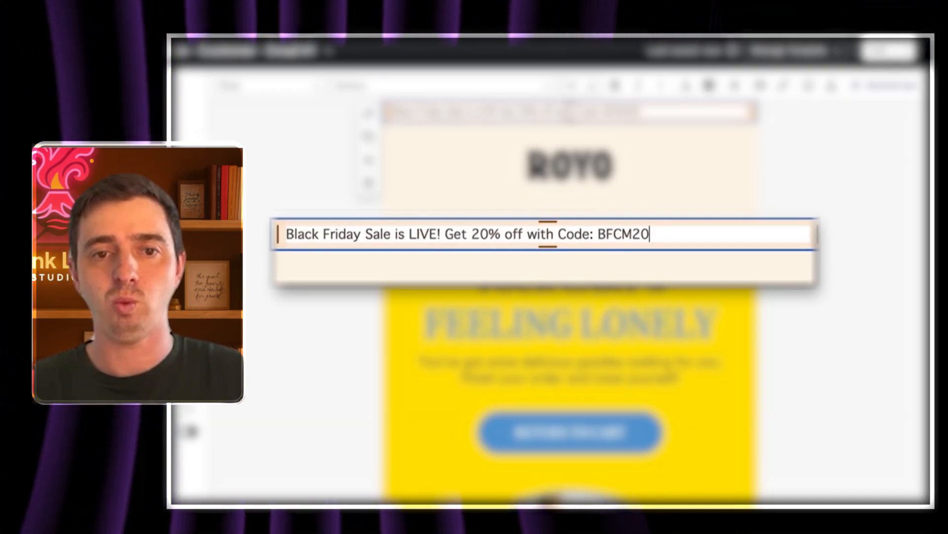
triple_click(403, 231)
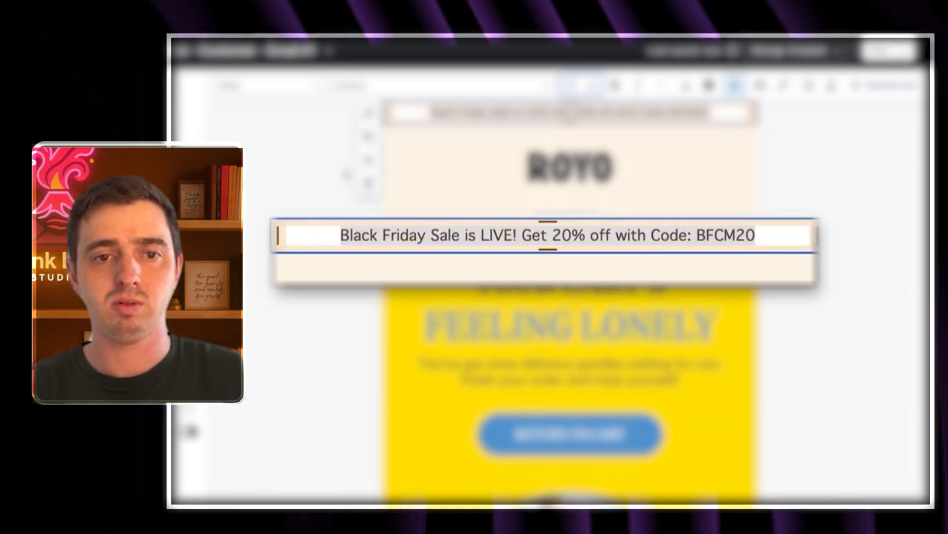
click(280, 169)
Set the banner text block's background color to red.
click(413, 112)
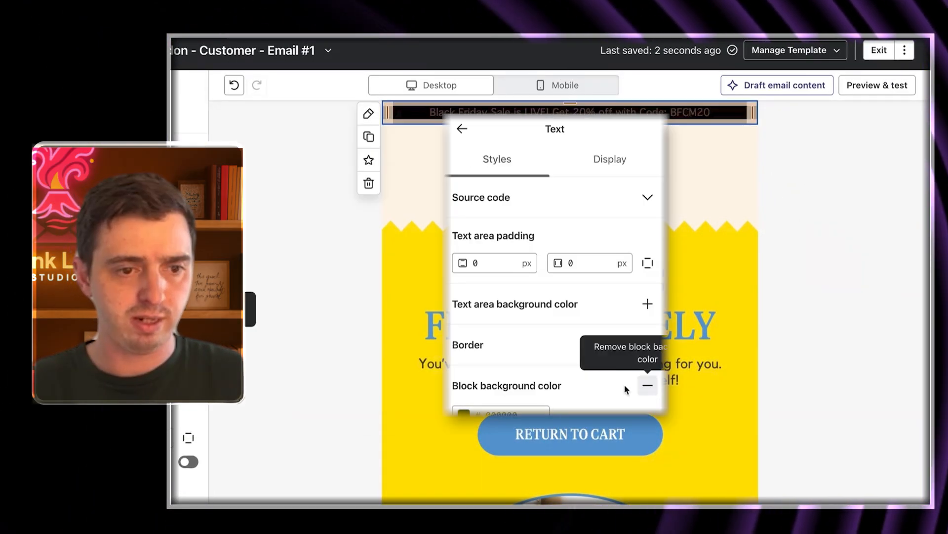
click(464, 414)
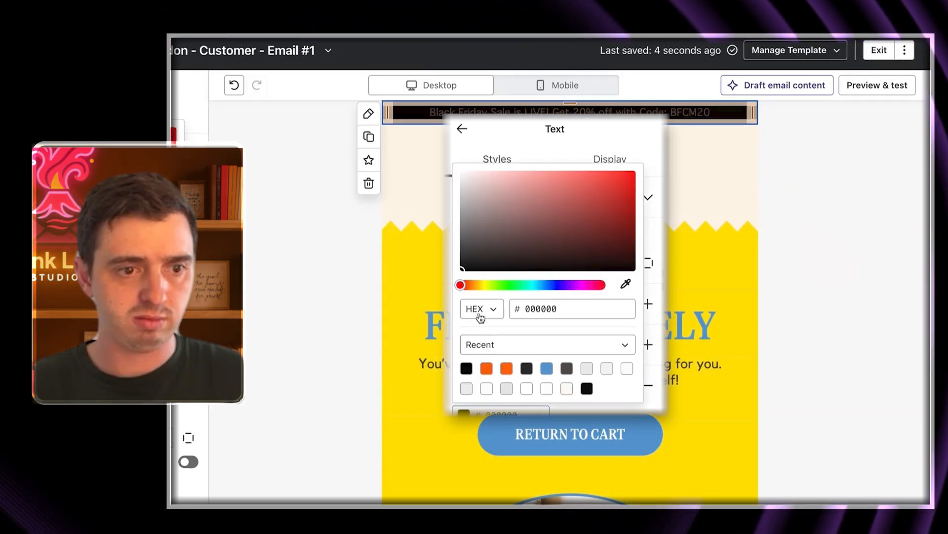
click(310, 182)
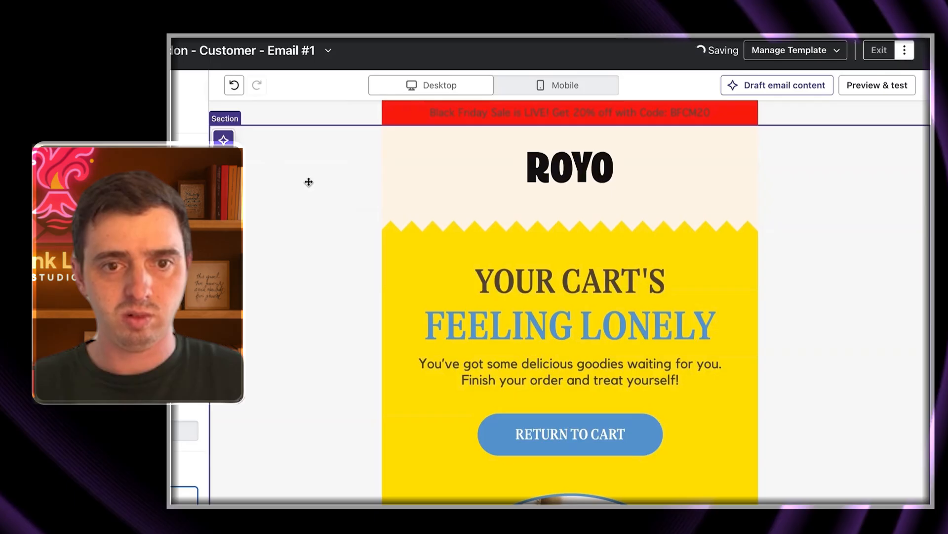
Change the banner's text color to white.
click(492, 104)
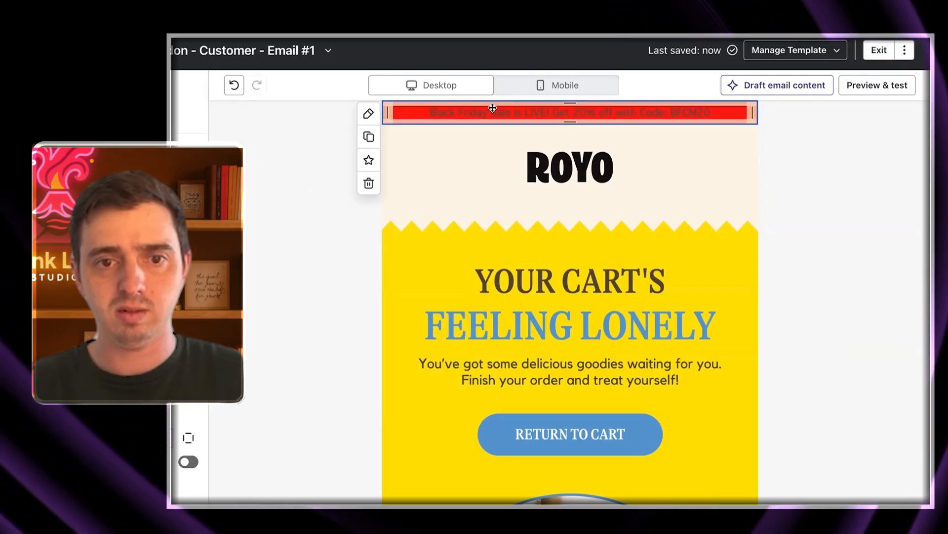
click(493, 107)
click(687, 85)
click(810, 325)
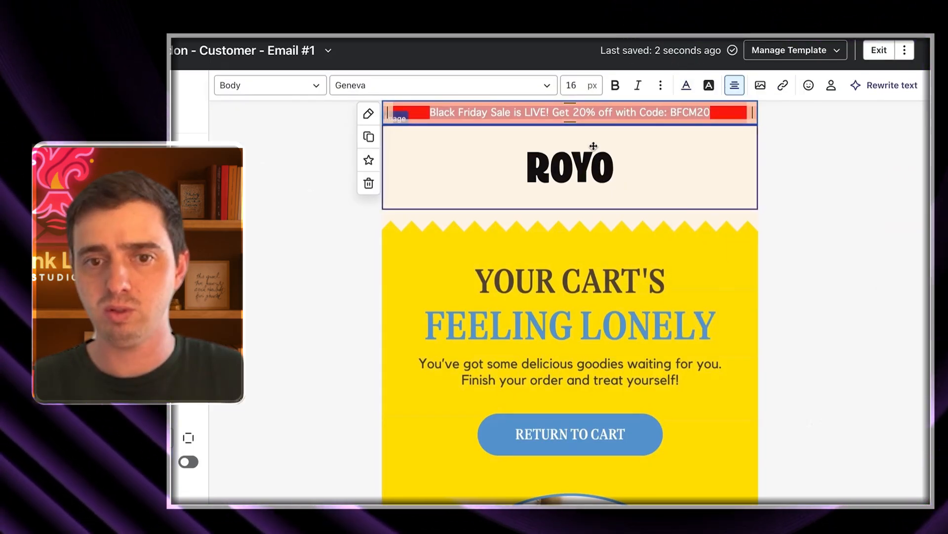
Save the red sale banner section as universal content named "Section - BFCM Header Offer".
click(256, 202)
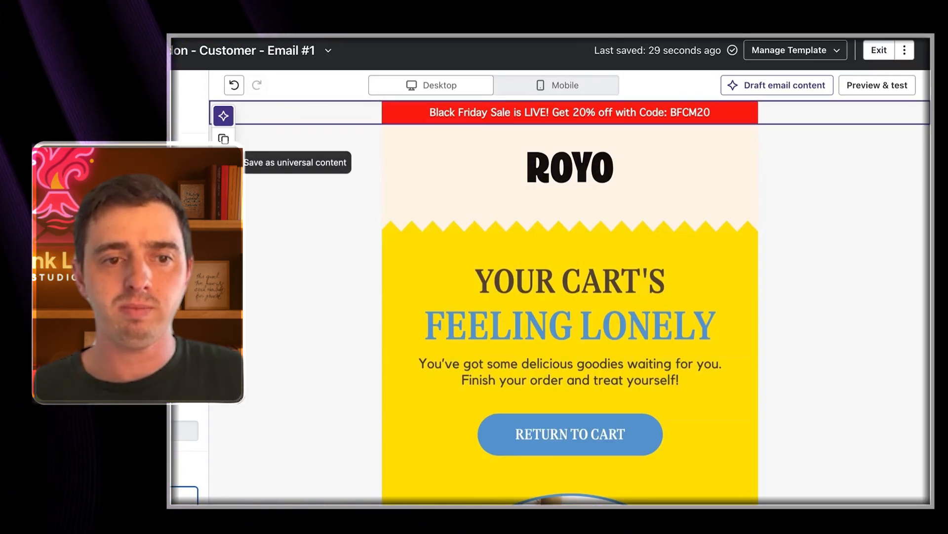
click(225, 162)
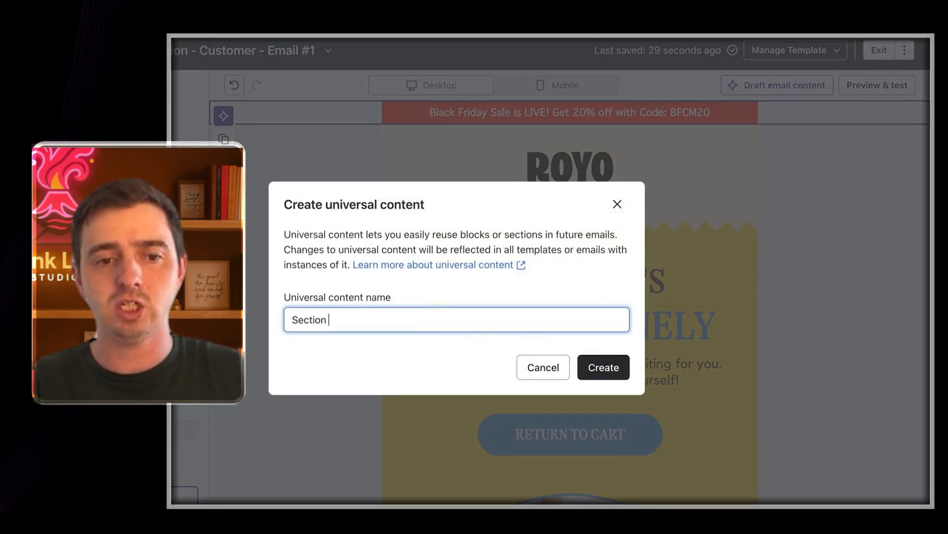
text(- BFCM Header Offer)
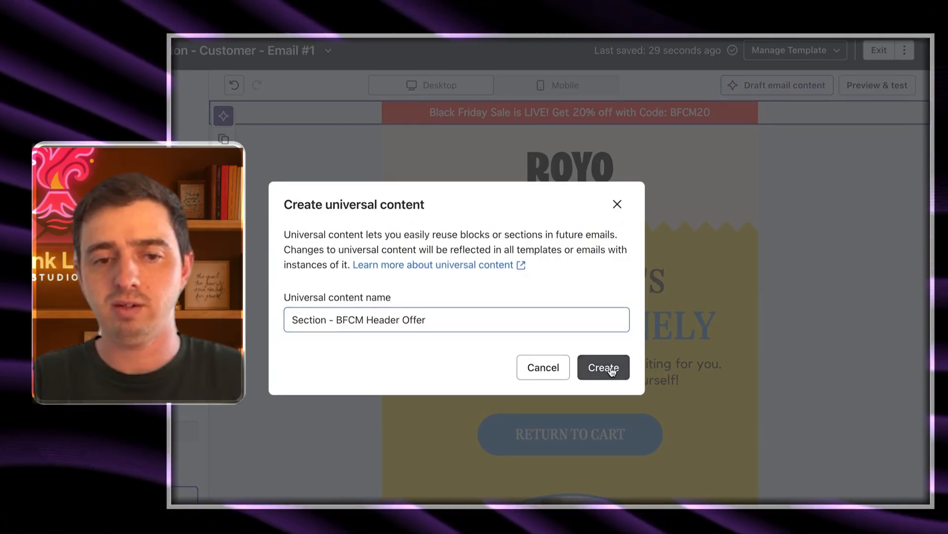
click(612, 369)
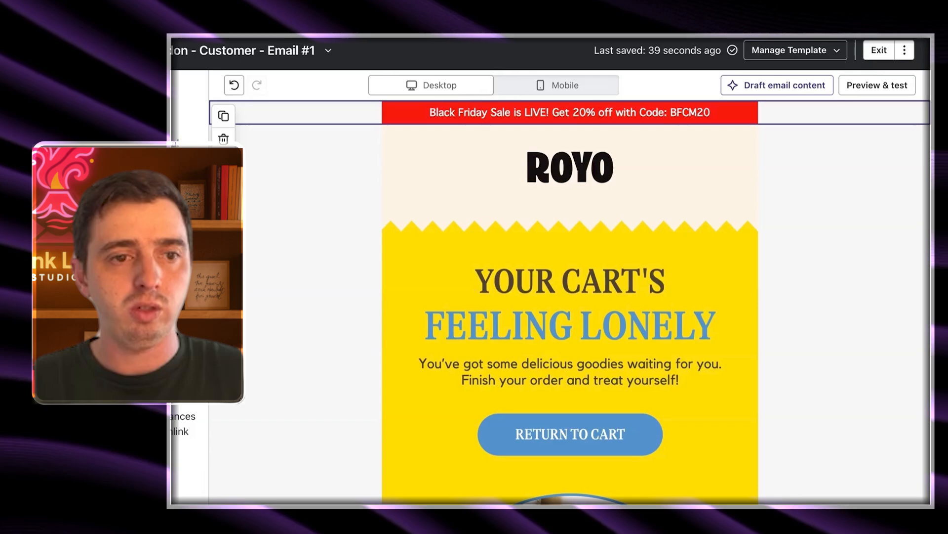
Switch to the Checkout Abandon - Customer - Email #2 message and insert the universal BFCM header banner above its logo.
click(326, 51)
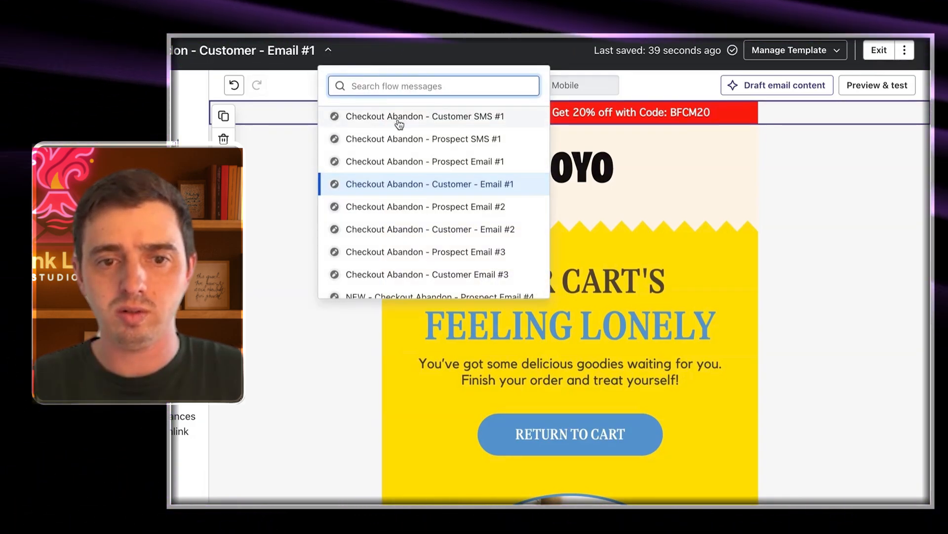
click(425, 229)
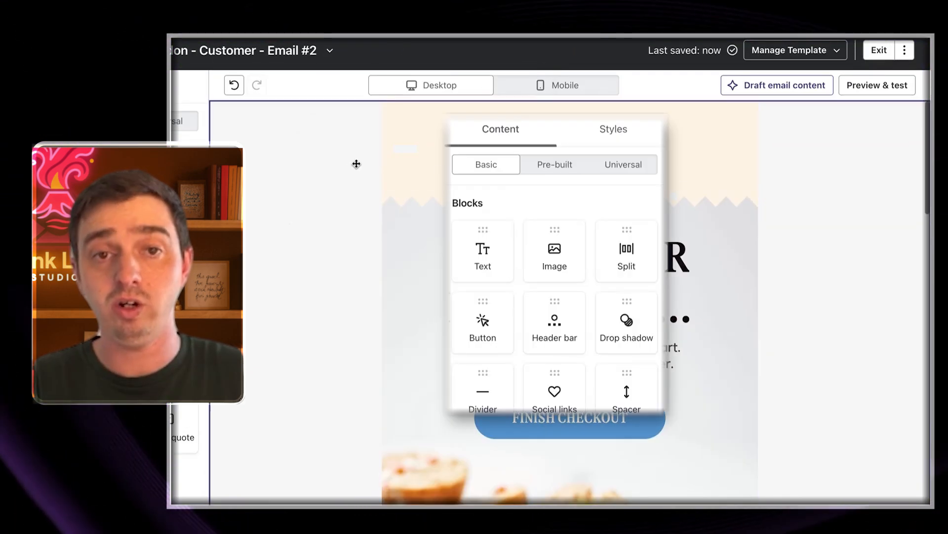
drag(544, 252, 426, 121)
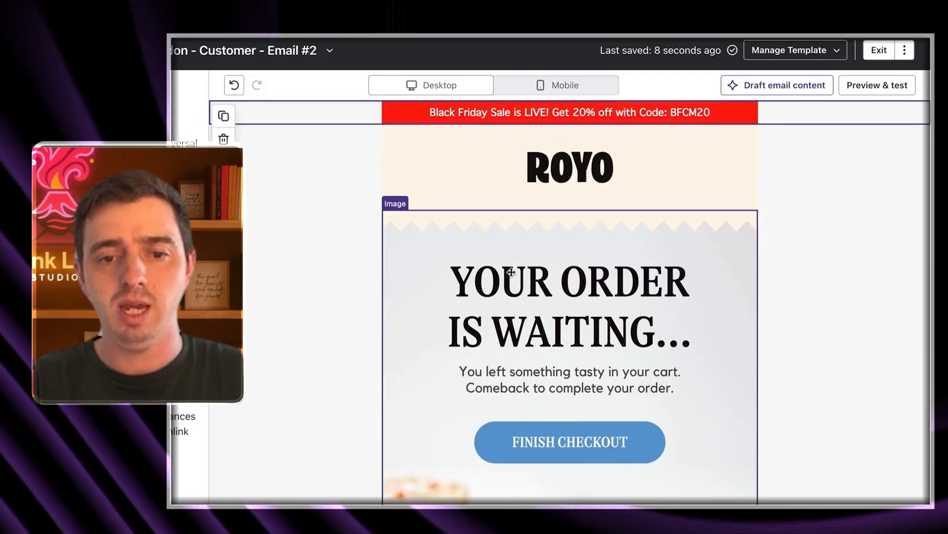
scroll(511, 272, down, 20)
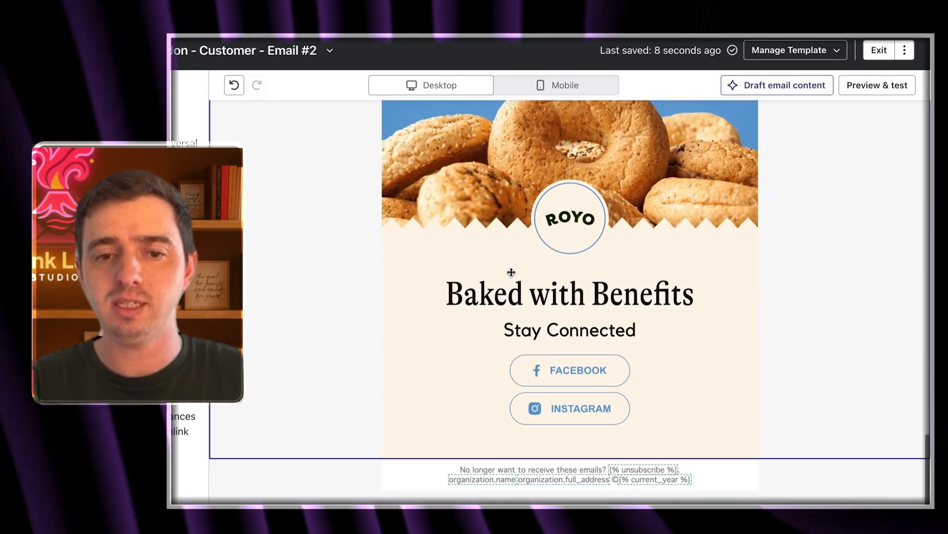
scroll(512, 271, up, 20)
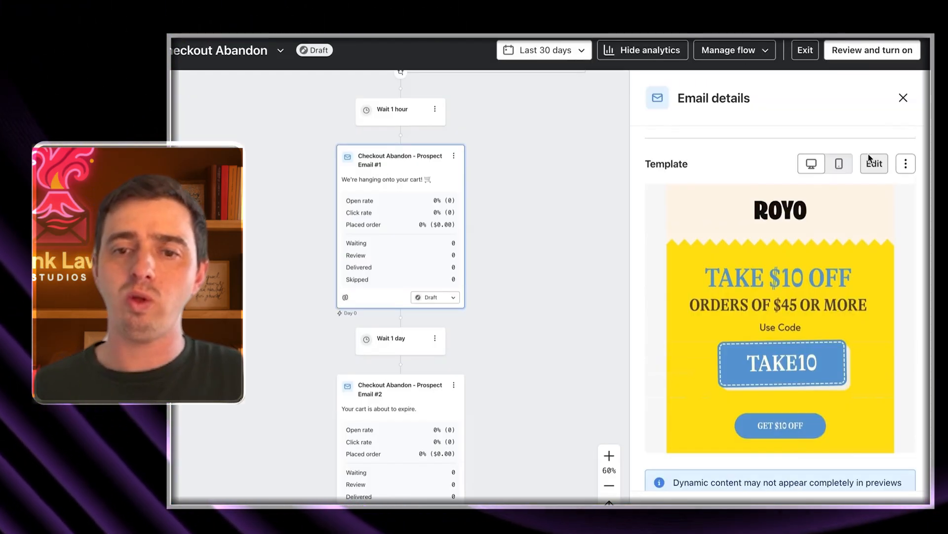
Open the Checkout Abandon - Prospect Email #1 template for editing and insert the universal BFCM header banner above its logo.
click(867, 153)
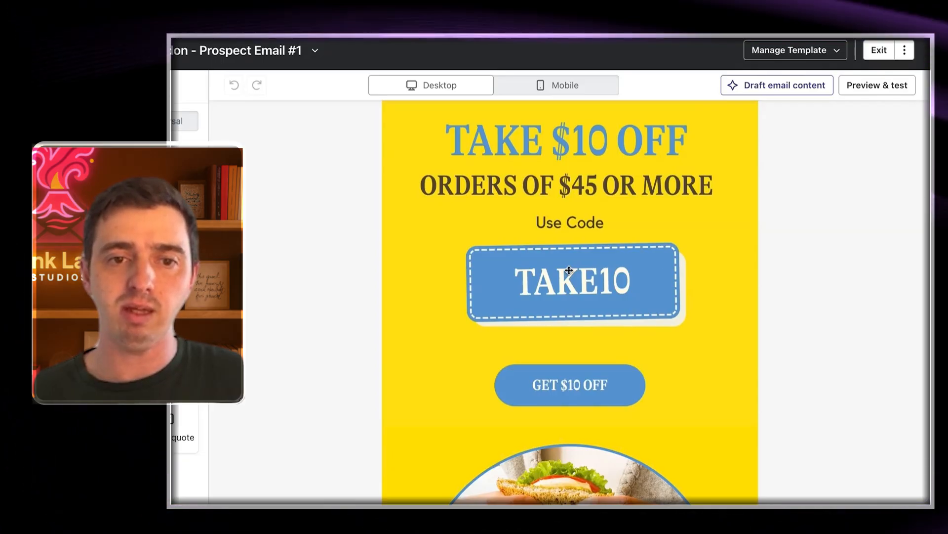
click(466, 215)
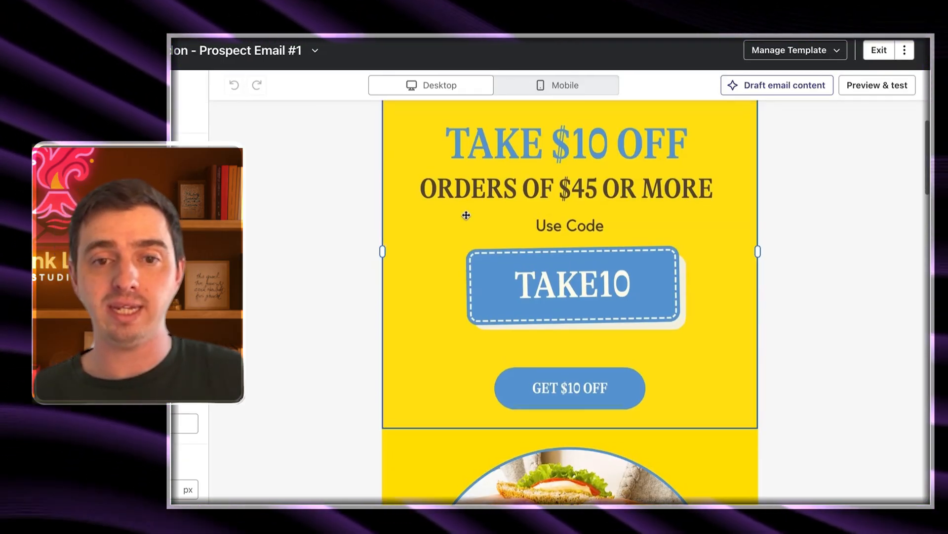
scroll(567, 224, up, 3)
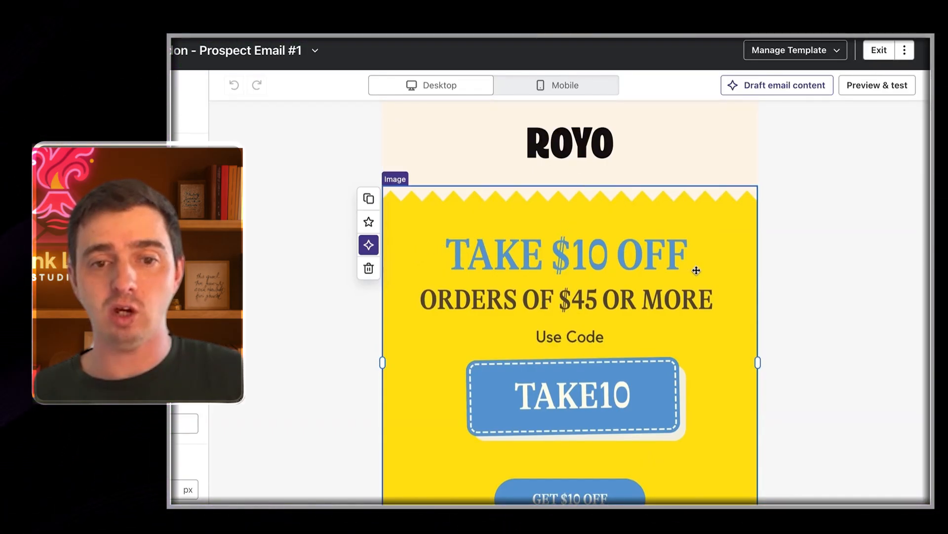
scroll(564, 300, down, 2)
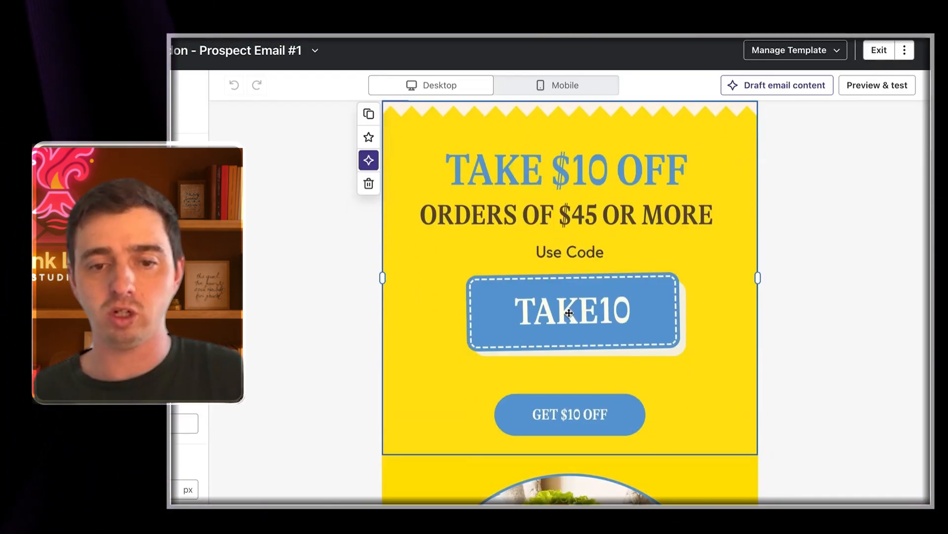
scroll(569, 312, down, 6)
scroll(568, 311, up, 8)
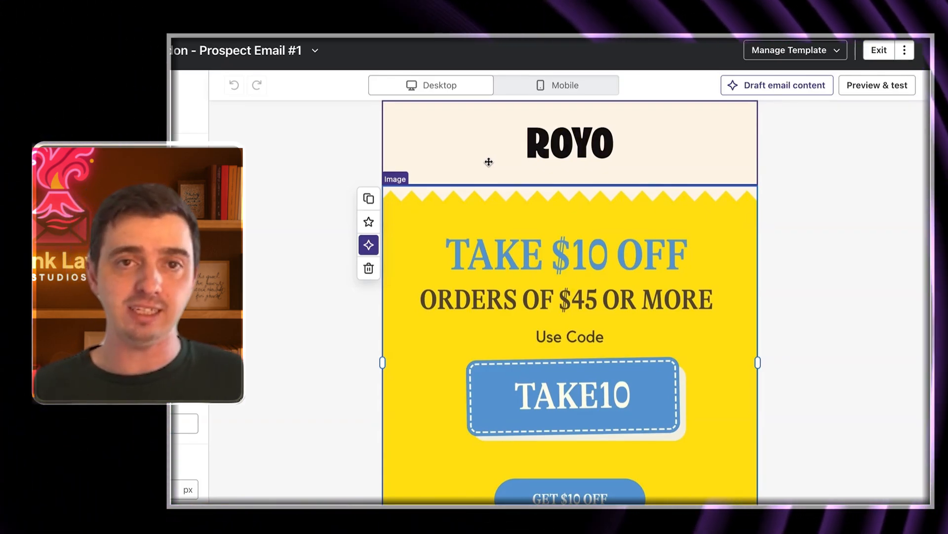
click(489, 159)
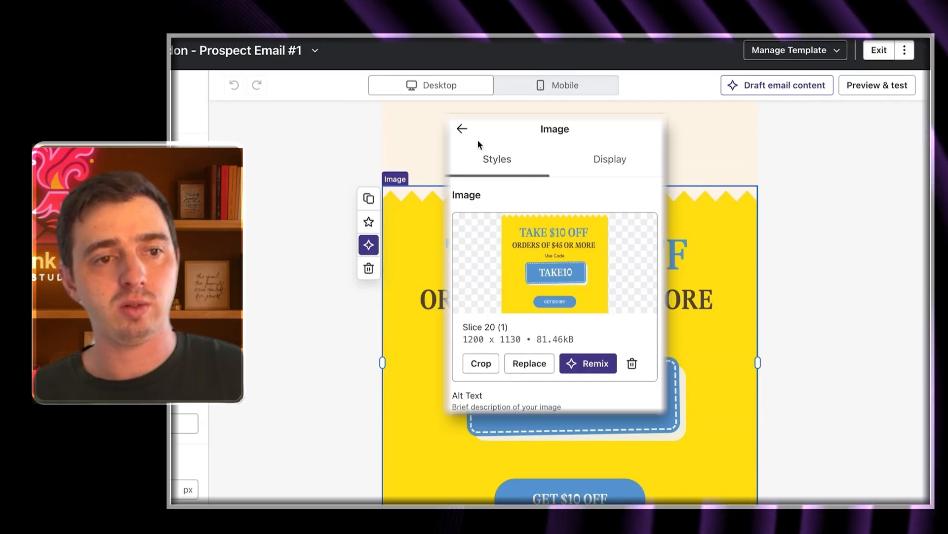
click(462, 129)
drag(359, 154, 423, 145)
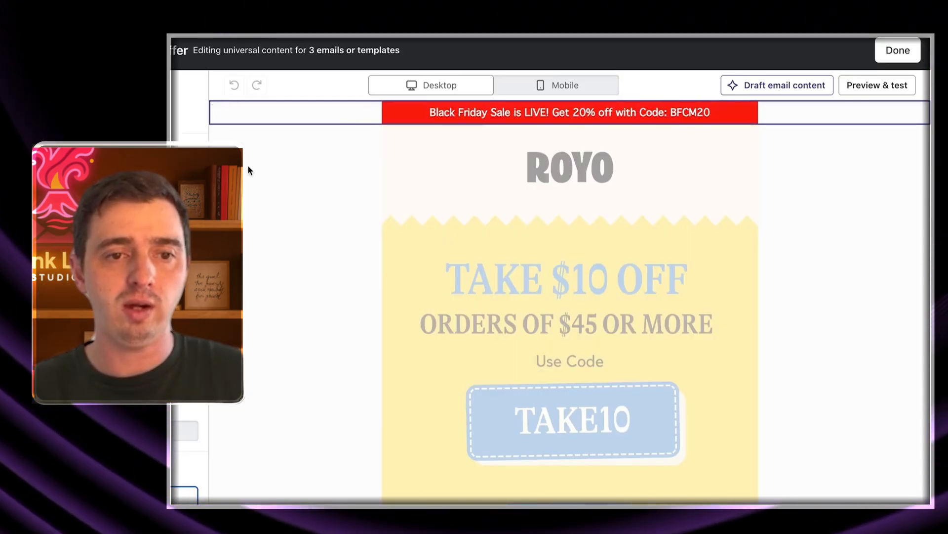
Change the universal banner text to "Cyber Monday Sale is LIVE! Get 25% off with Code: BFCM25" and publish it to all linked emails.
click(447, 112)
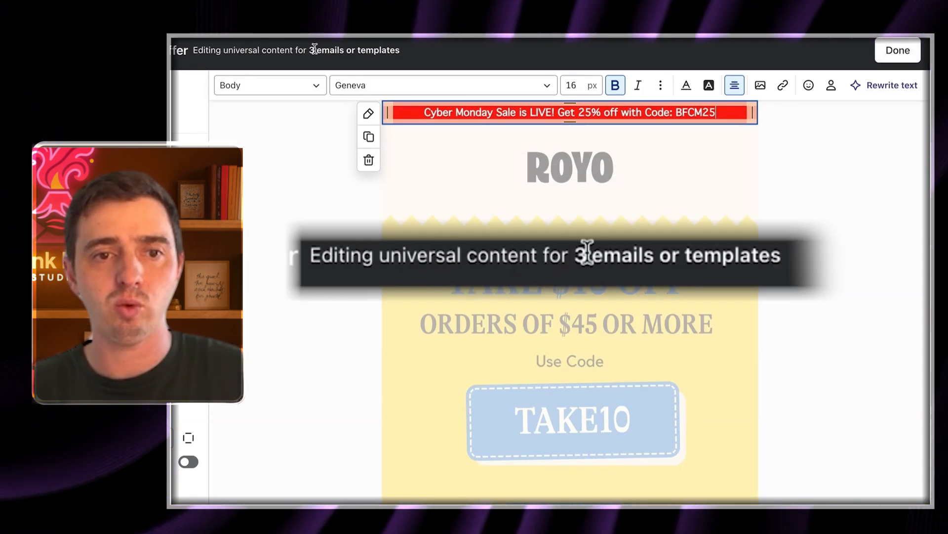
click(894, 51)
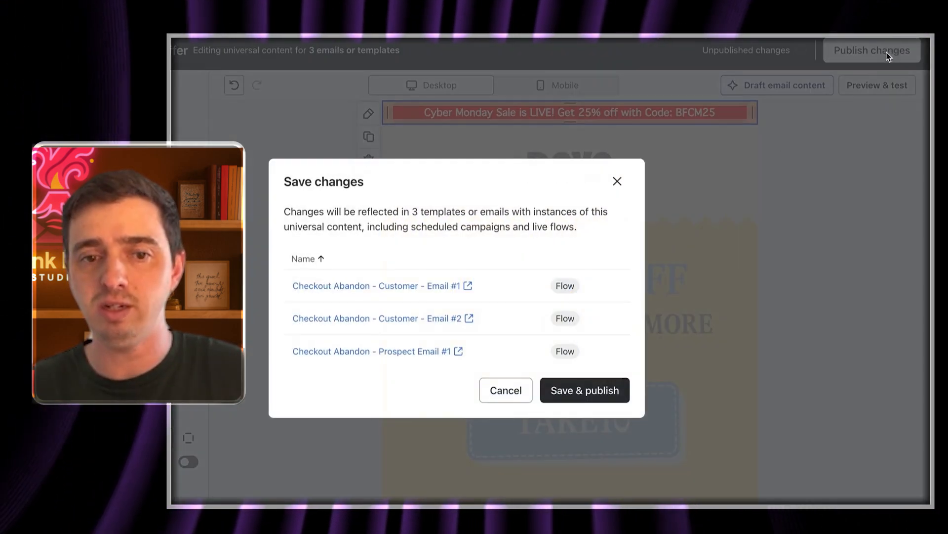
click(583, 392)
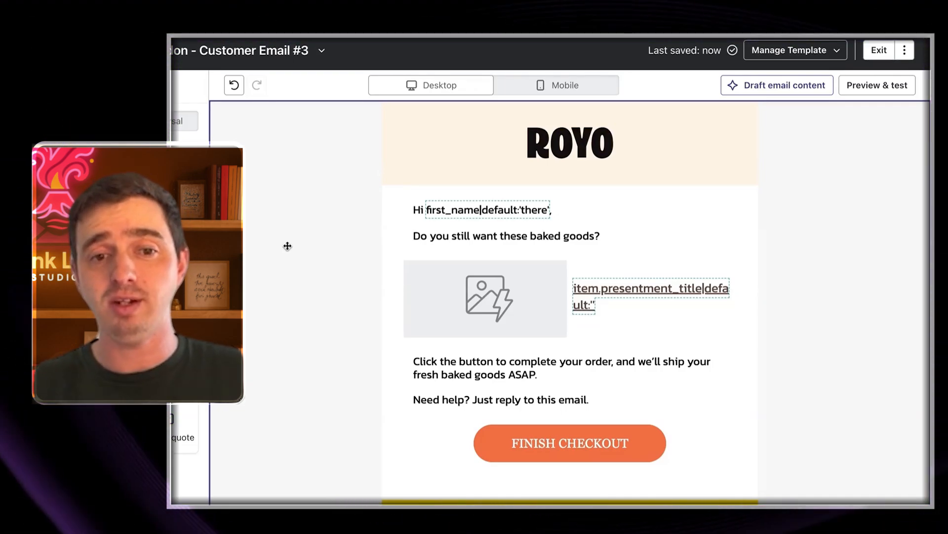
Insert the universal BFCM header banner above the logo in Customer Email #3.
scroll(288, 246, down, 1)
scroll(288, 246, up, 1)
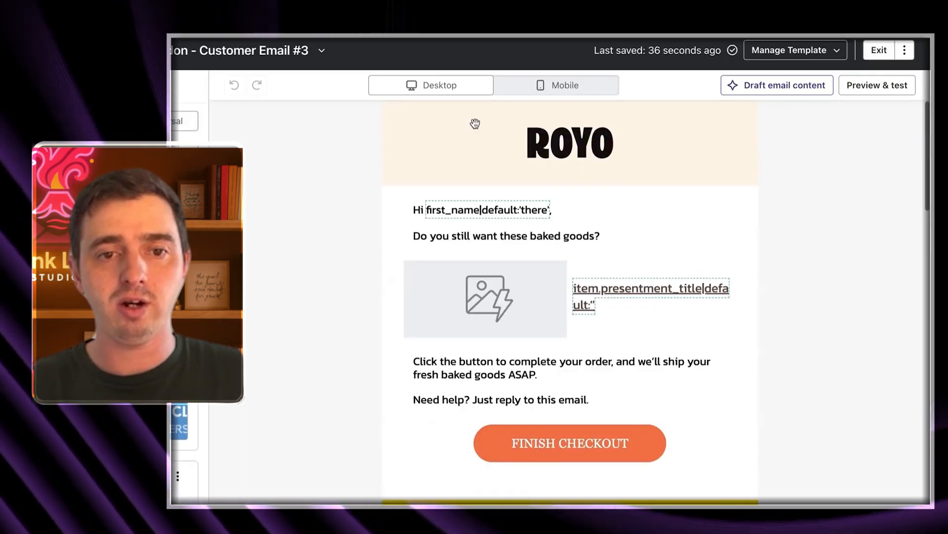
drag(475, 124, 517, 115)
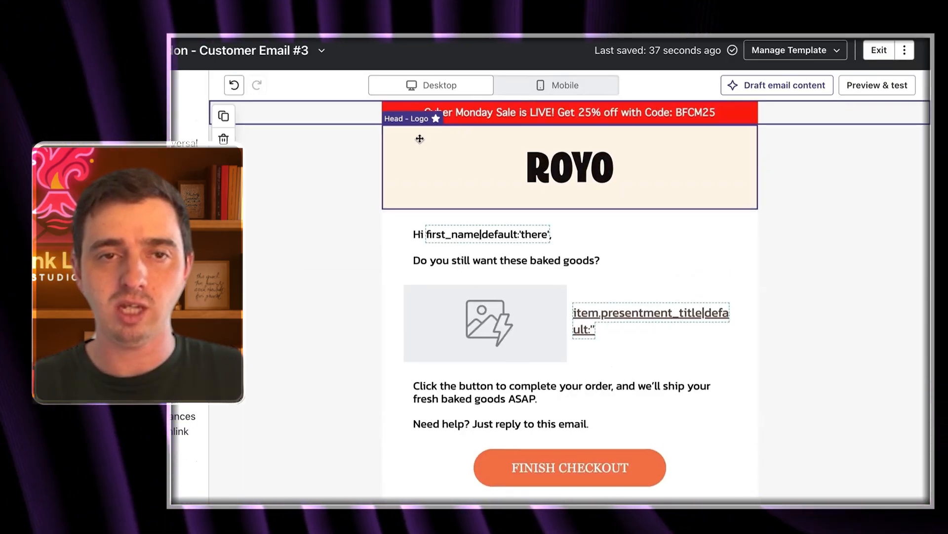
Duplicate the "Click the button to complete your order" text block above the Finish Checkout button.
scroll(312, 208, down, 3)
click(448, 244)
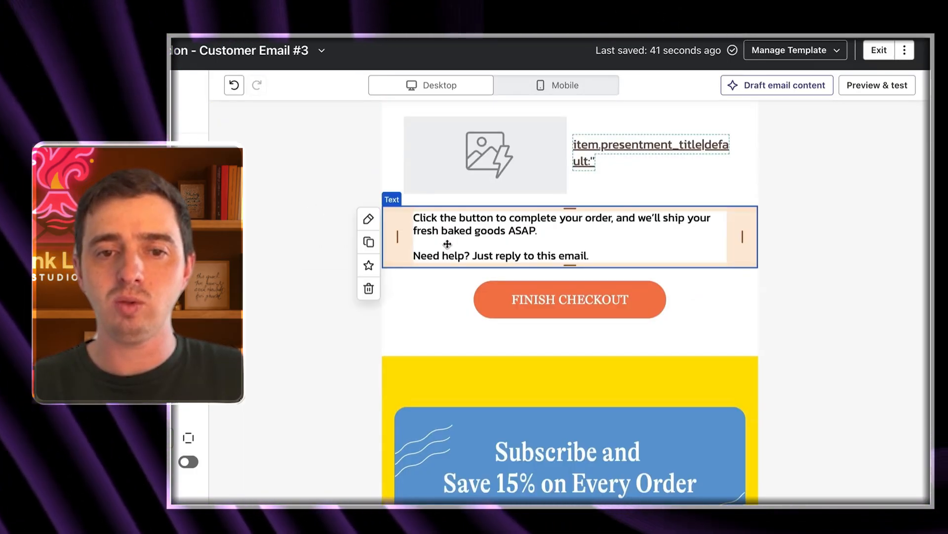
scroll(445, 245, up, 2)
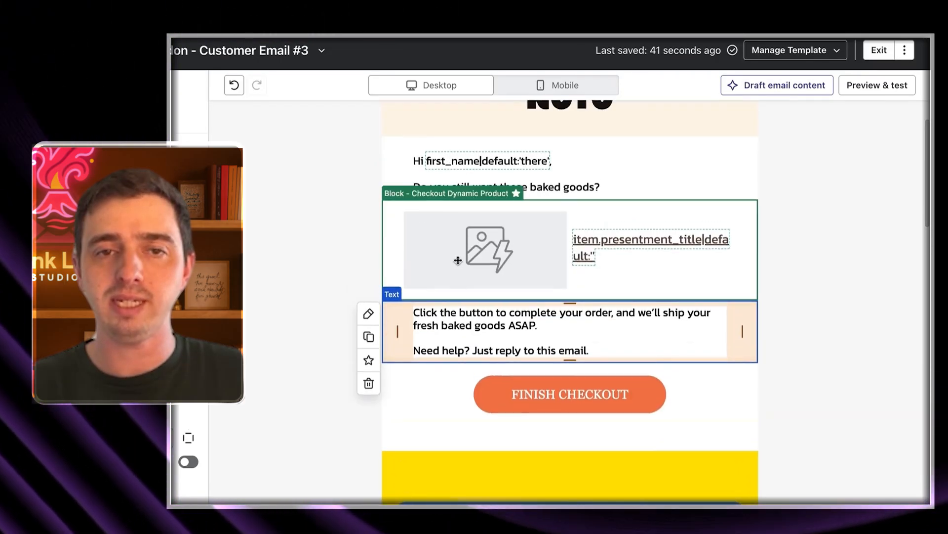
scroll(445, 278, down, 2)
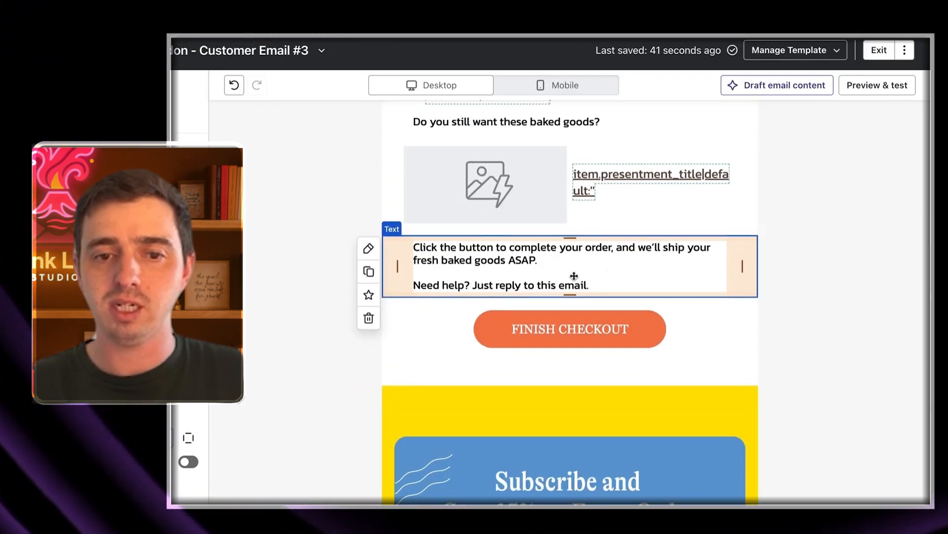
click(369, 271)
Replace the duplicated block's text with "Don't miss our Black Friday sale. Get 20% off with code: BFCM20. Sale ends 11/31/2025 at midnight.".
double_click(448, 345)
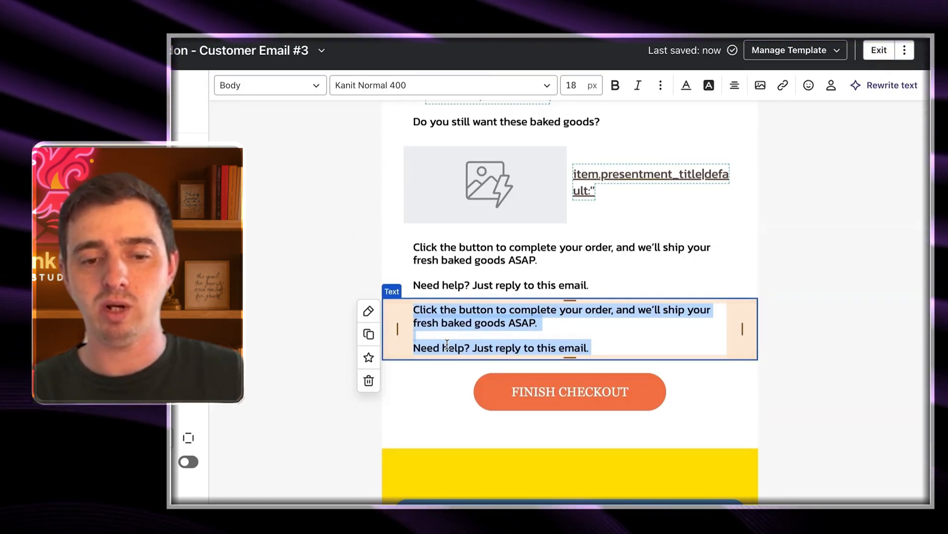
text(Don't miss our)
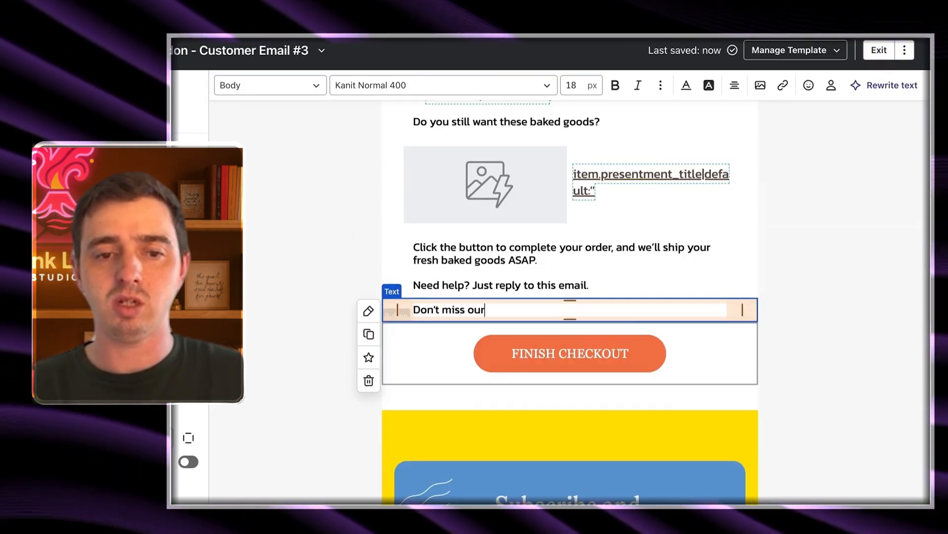
text( Black Friday sale)
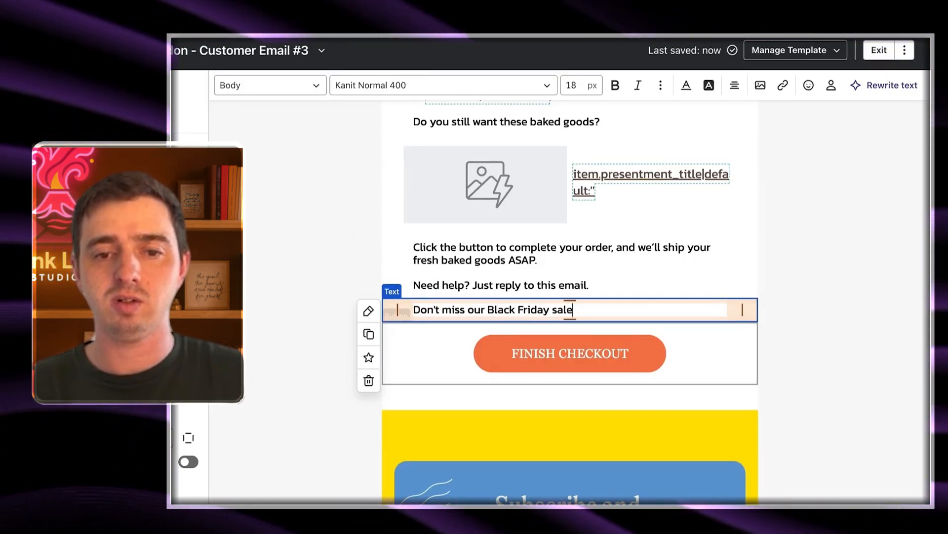
text(. Get 20% off with code: BFC)
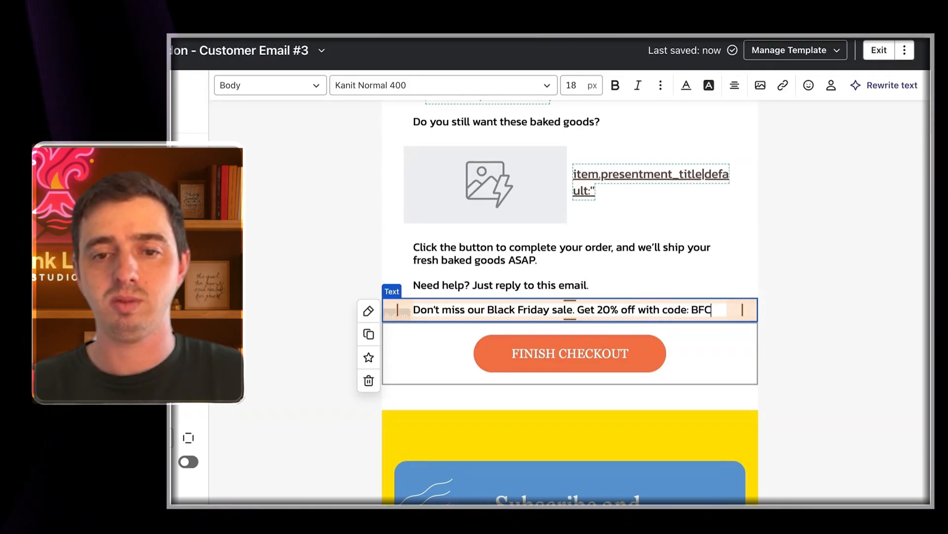
text(M20. S)
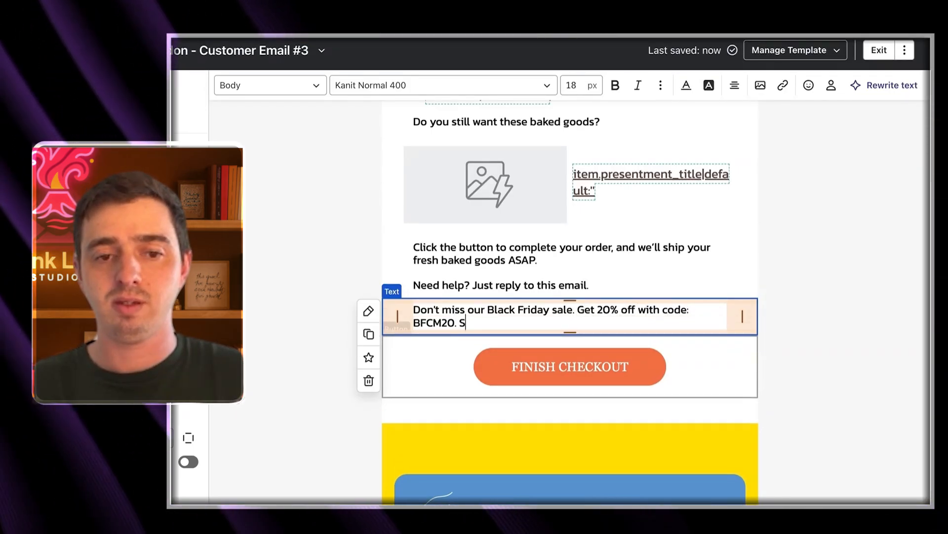
text(ale ends 11/31/2025 at midnight.)
Add the disclaimer "*Offer can't be combined with other discounts." as a new paragraph below the sale text.
key(Return)
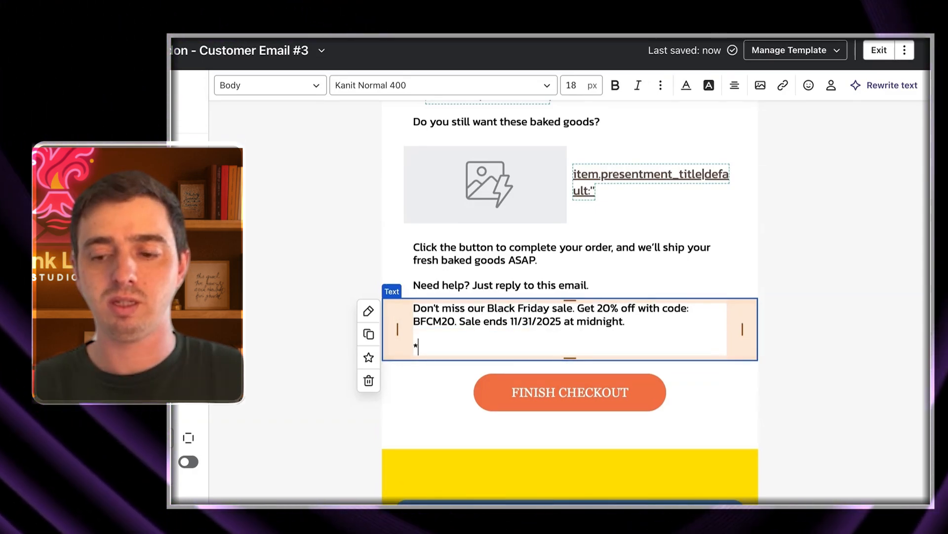
text(*Or)
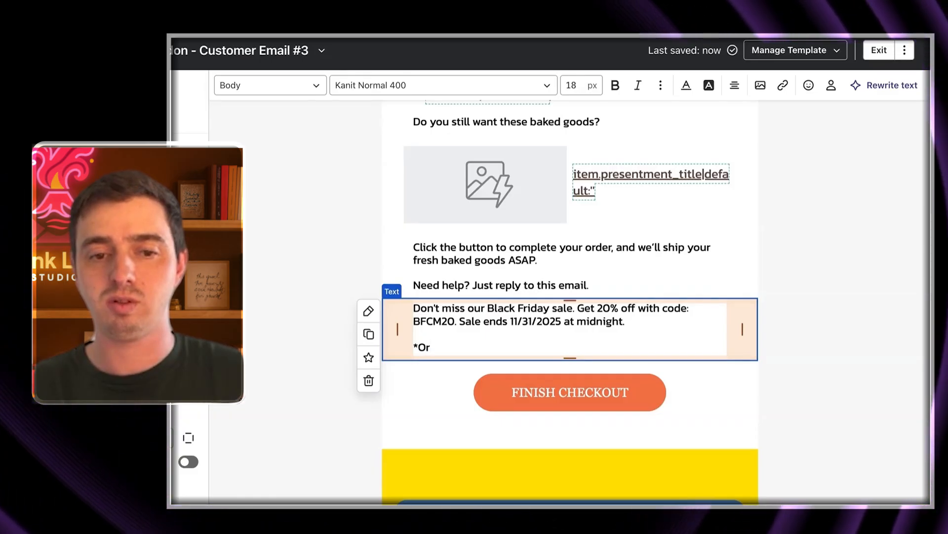
key(BackSpace)
text(ffer can't be combined with out)
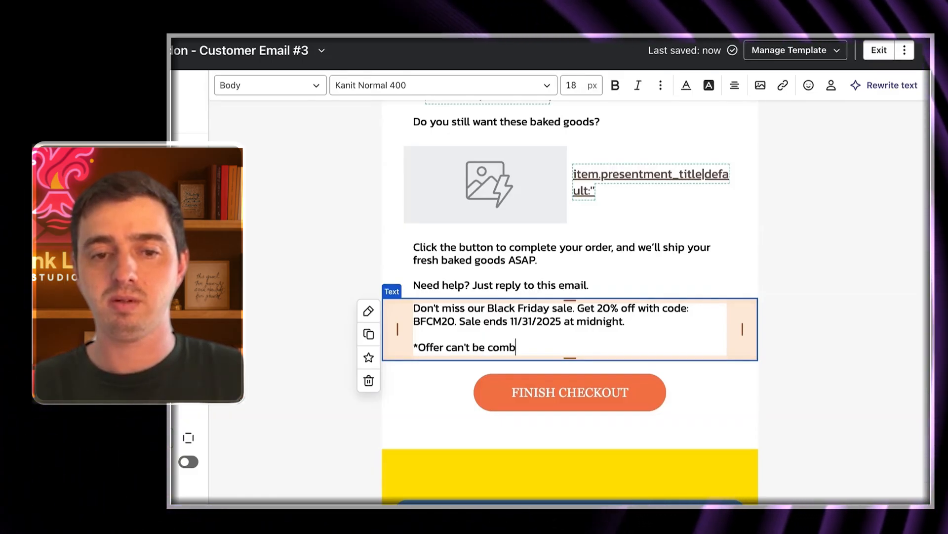
key(BackSpace)
key(BackSpace)
text(ther discounts)
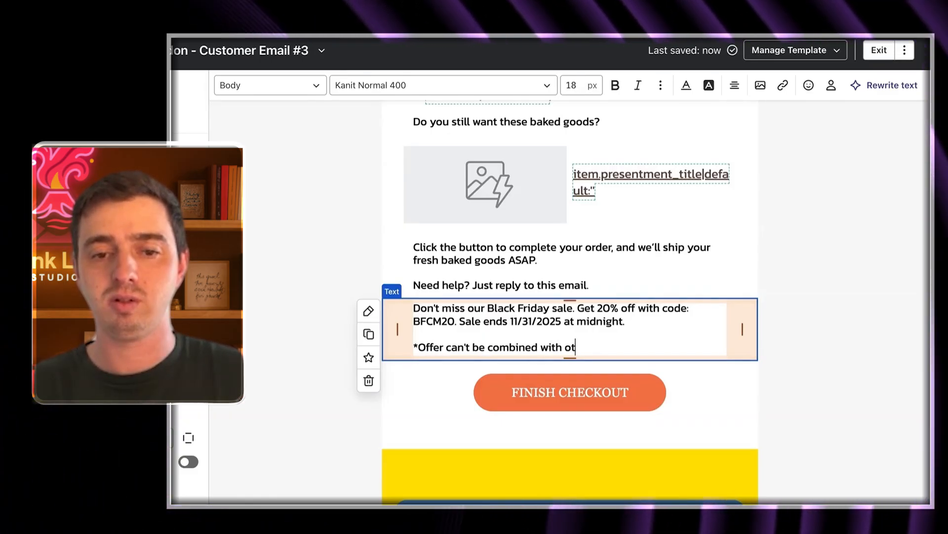
text(.)
Italicize the disclaimer line and make the Black Friday sale paragraph bold.
triple_click(452, 345)
key(super+i)
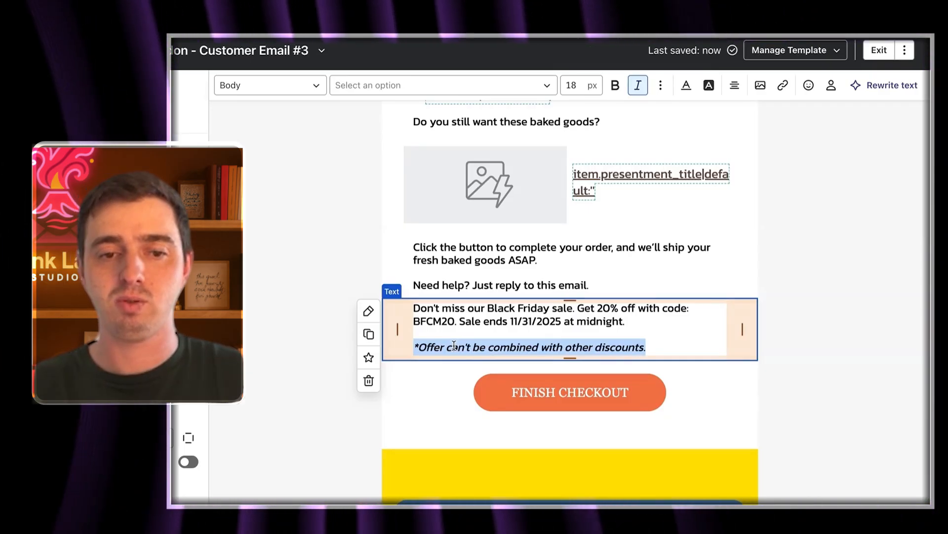
key(Escape)
triple_click(489, 321)
key(super+b)
click(417, 318)
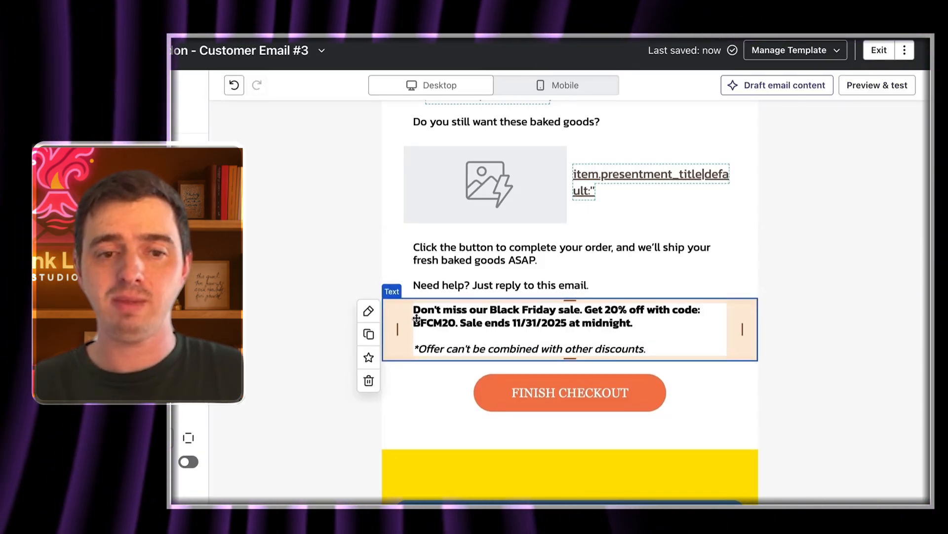
Save the Black Friday offer text block as universal content named "Block - BFCM Offer / Disclaimer".
scroll(395, 307, down, 3)
click(368, 218)
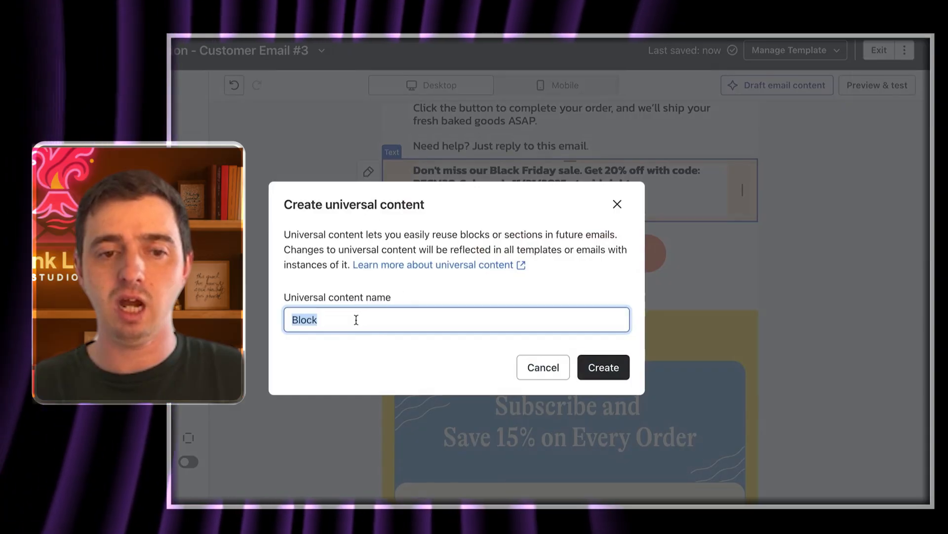
click(356, 322)
text(- BFCM)
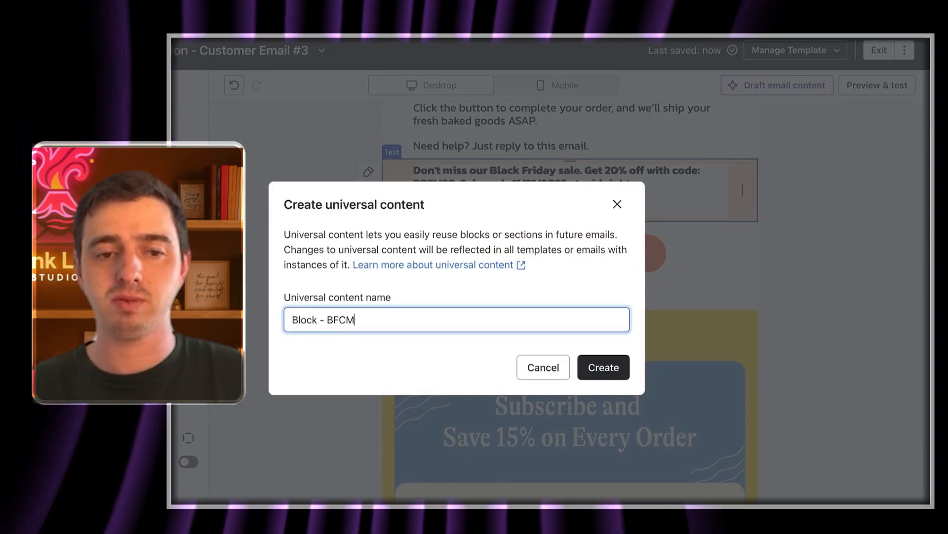
text( Offer / Disclaimer)
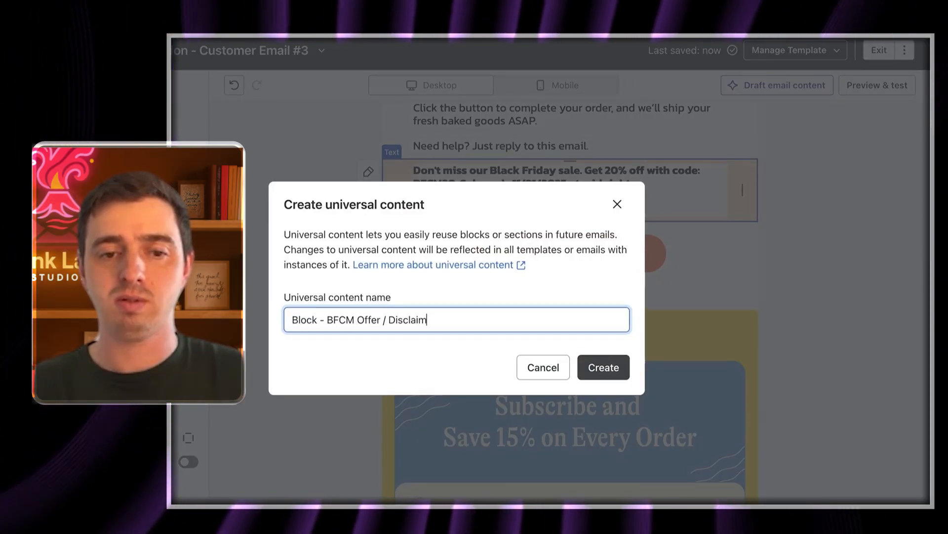
click(603, 367)
scroll(626, 302, up, 2)
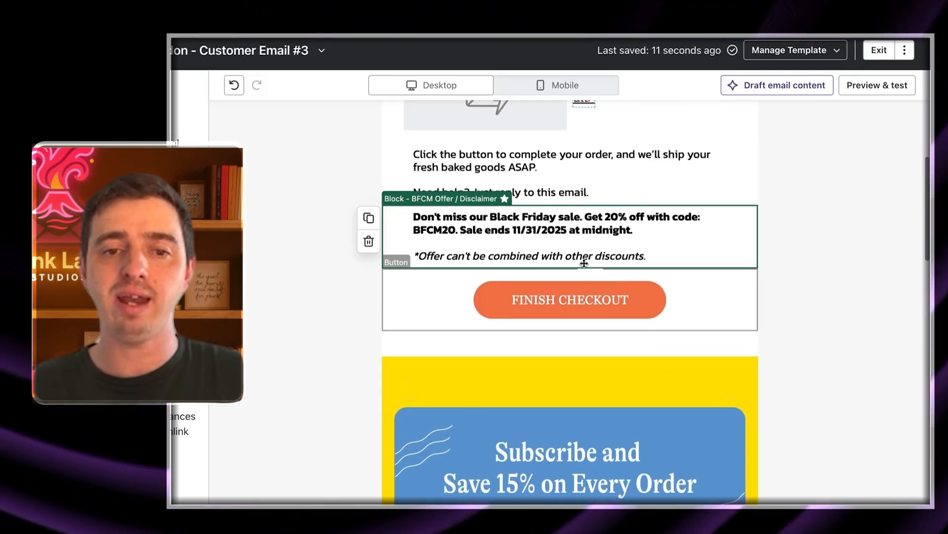
scroll(505, 227, up, 3)
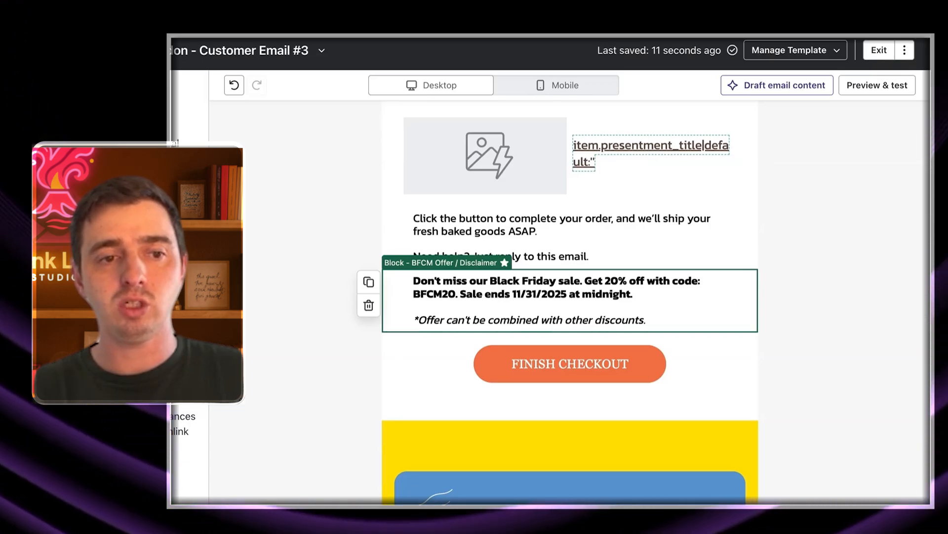
Replace "Black Friday" with "Cyber Monday" in the universal offer block's sale text.
click(465, 321)
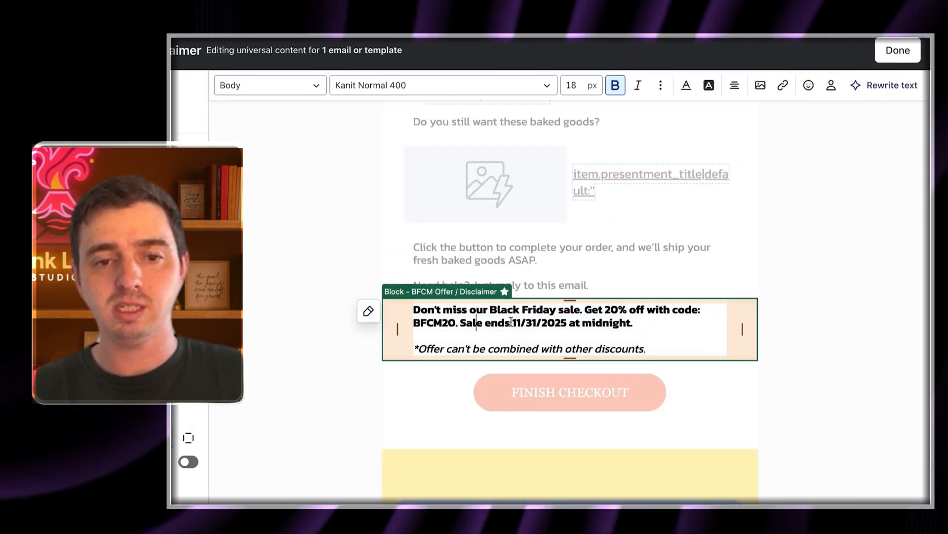
double_click(504, 310)
text(Cyber Monday)
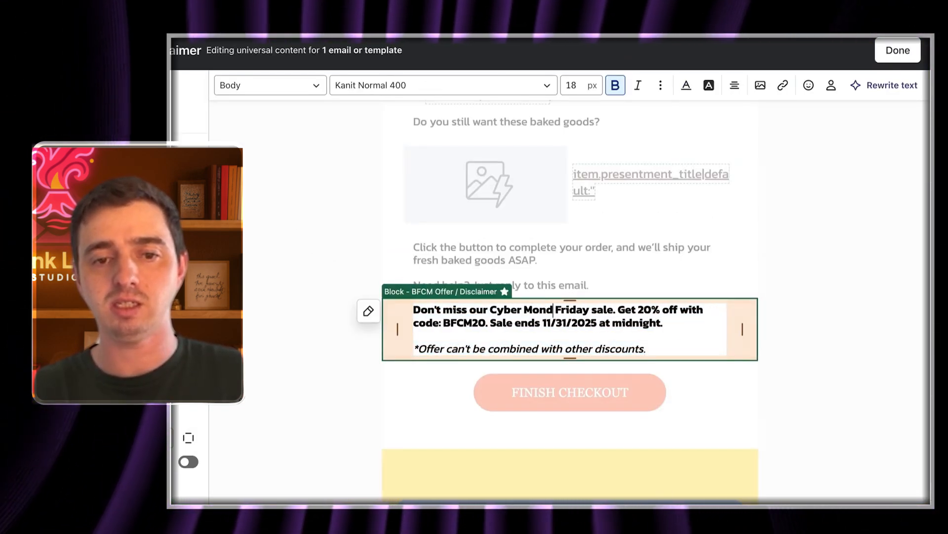
key(Delete)
key(Delete)
key(Delete)
key(Delete)
key(Delete)
key(Delete)
key(Delete)
Set the discount in the offer block to 25% and its code to BFCM25.
click(628, 310)
key(BackSpace)
text(5)
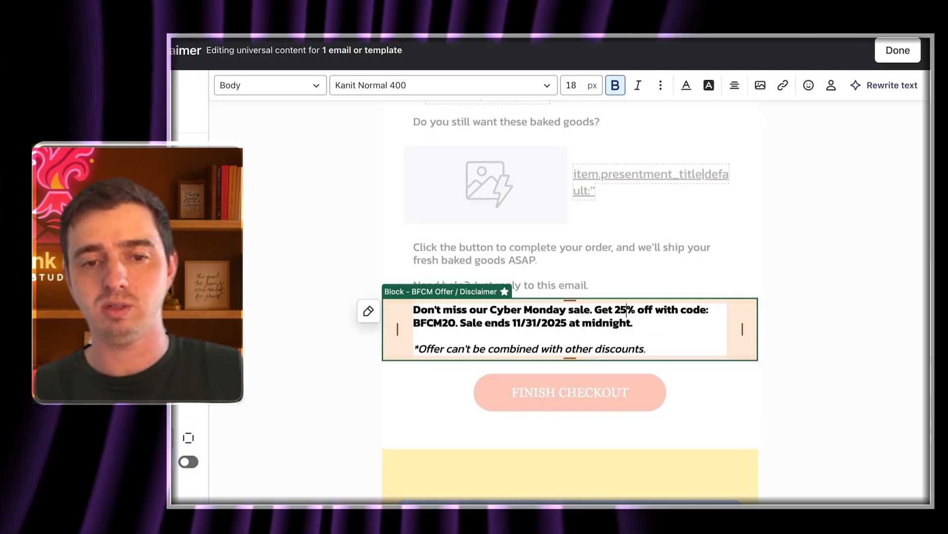
click(455, 322)
key(BackSpace)
text(5)
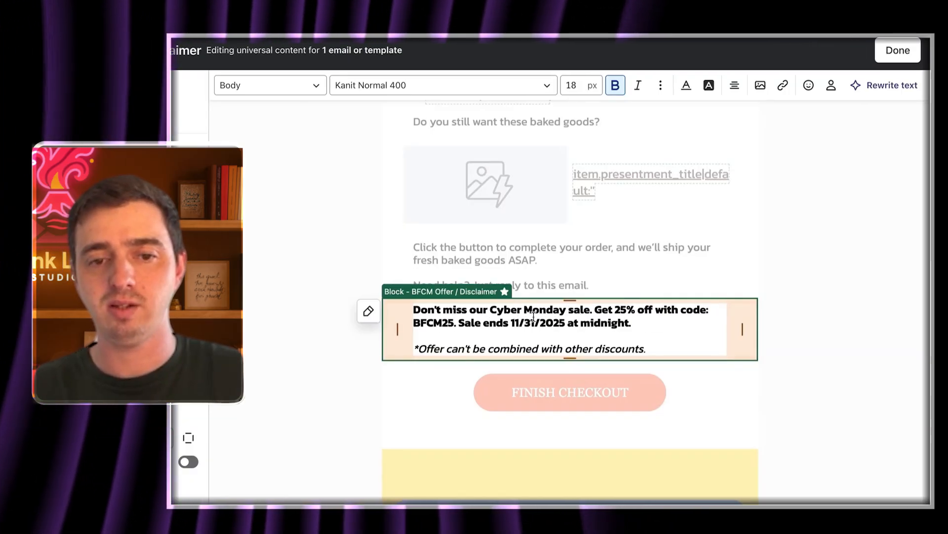
Set the offer block's sale end date to 12/1/2025 and finish editing the universal content.
click(524, 322)
key(BackSpace)
text(2)
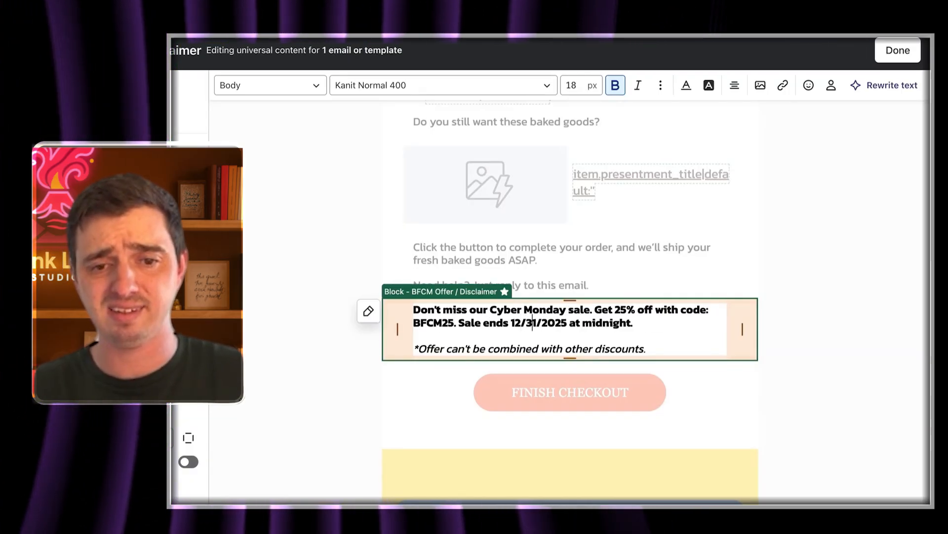
key(Delete)
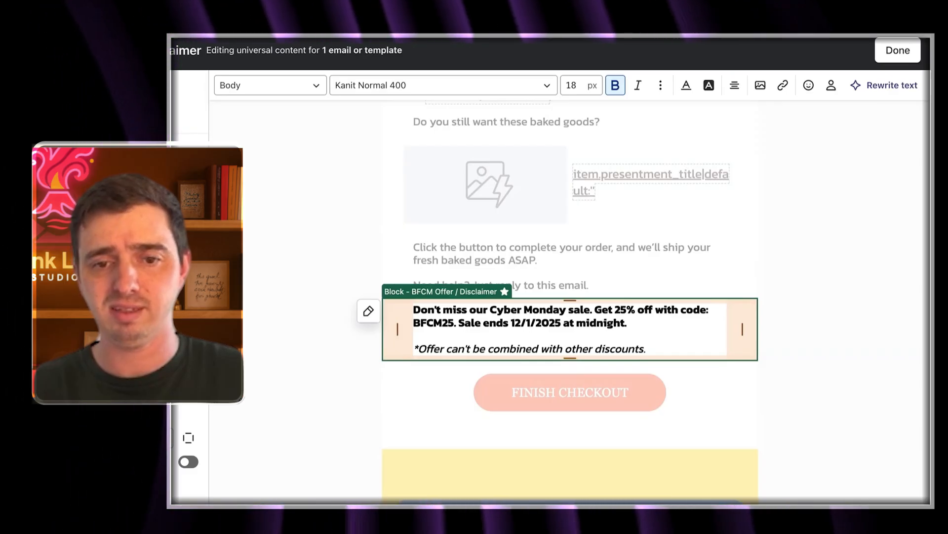
click(883, 48)
click(561, 358)
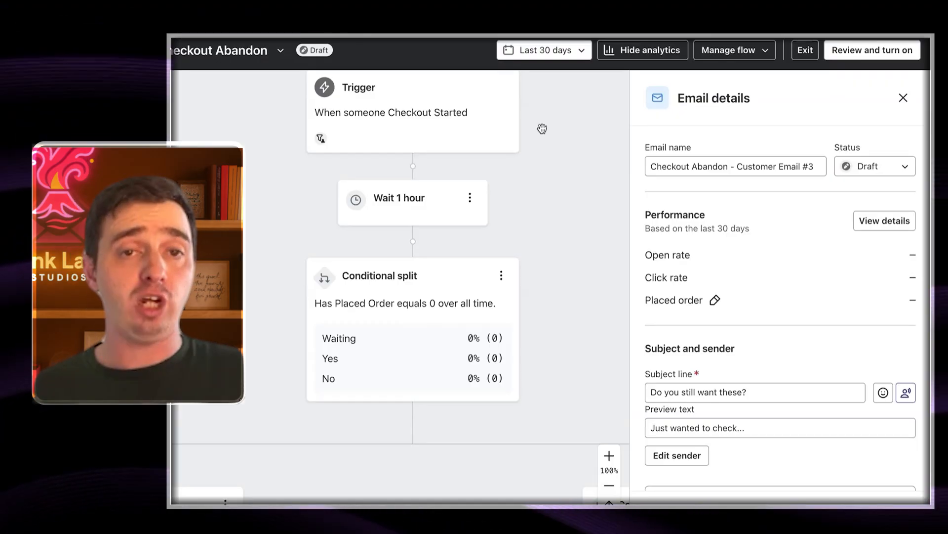
Open the details of Checkout Abandon - Customer - Email #1 in the flow at its subject and preview text.
scroll(521, 144, down, 3)
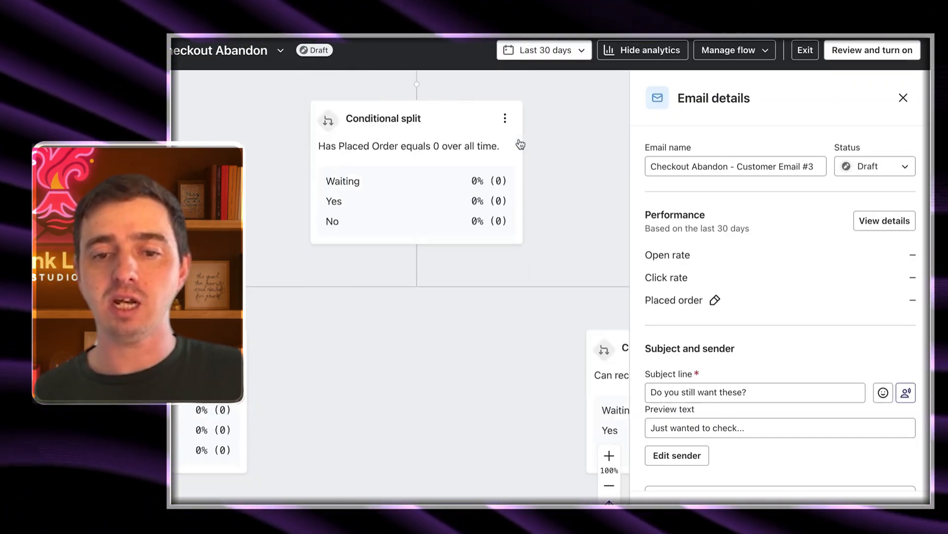
scroll(521, 144, down, 5)
click(618, 268)
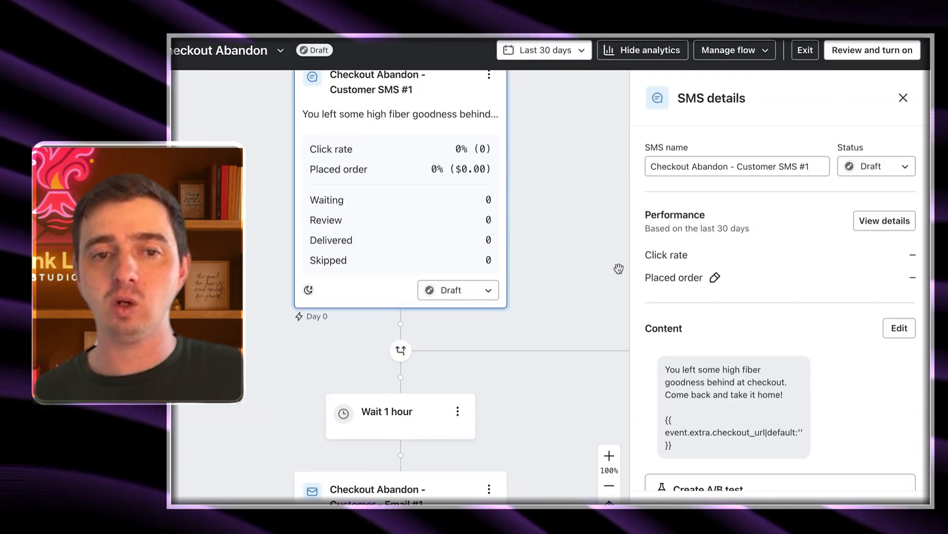
scroll(556, 239, down, 2)
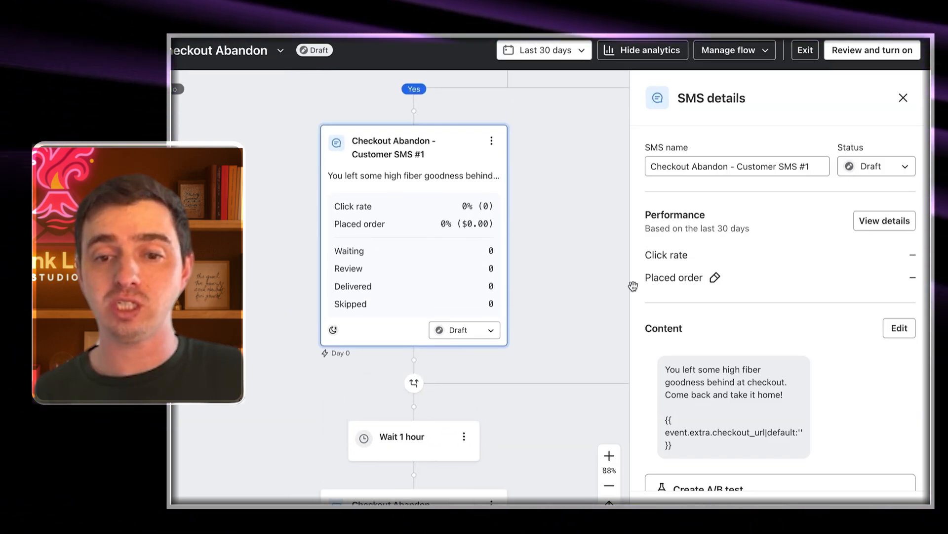
scroll(688, 331, down, 4)
scroll(533, 315, down, 5)
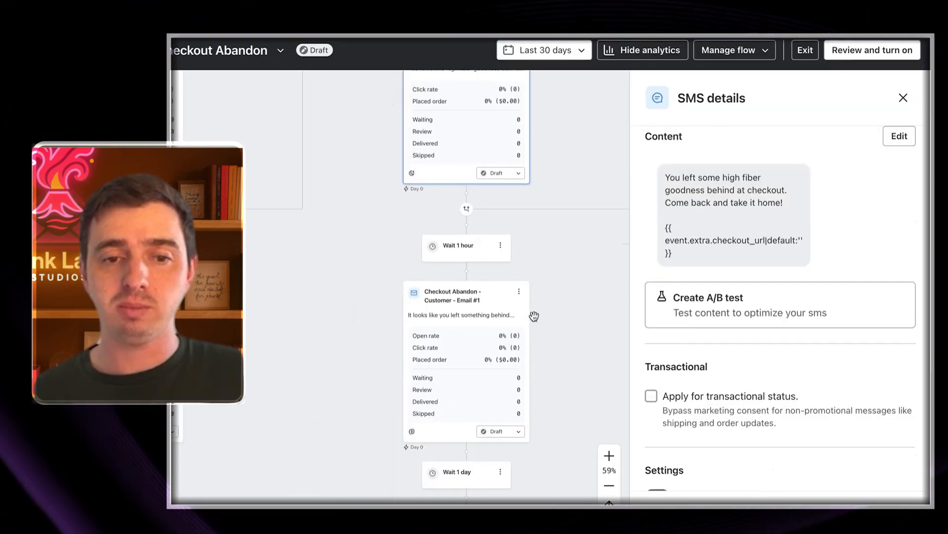
click(532, 316)
scroll(698, 319, down, 3)
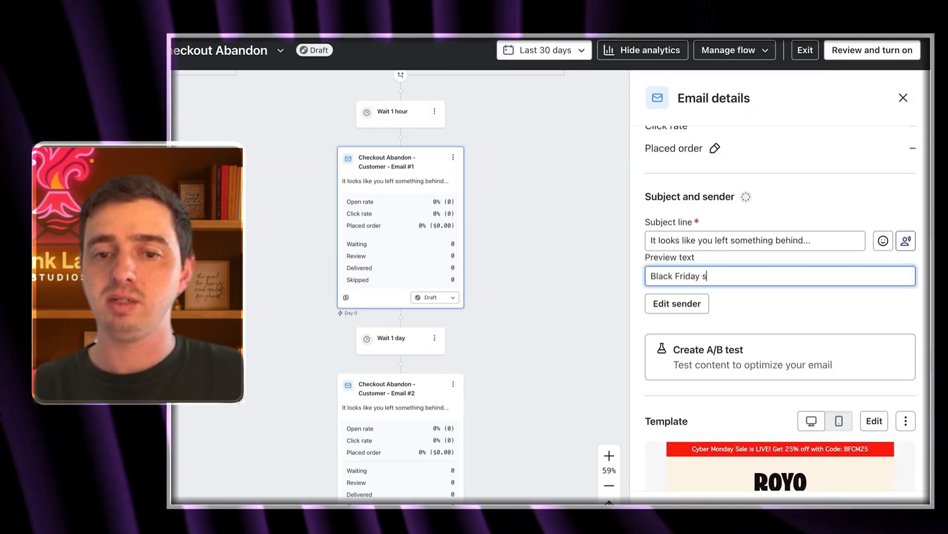
Set Email #1's subject line to "Get 25% off your cart during Black Friday" and replace its preview text with wording starting "Sale".
click(683, 236)
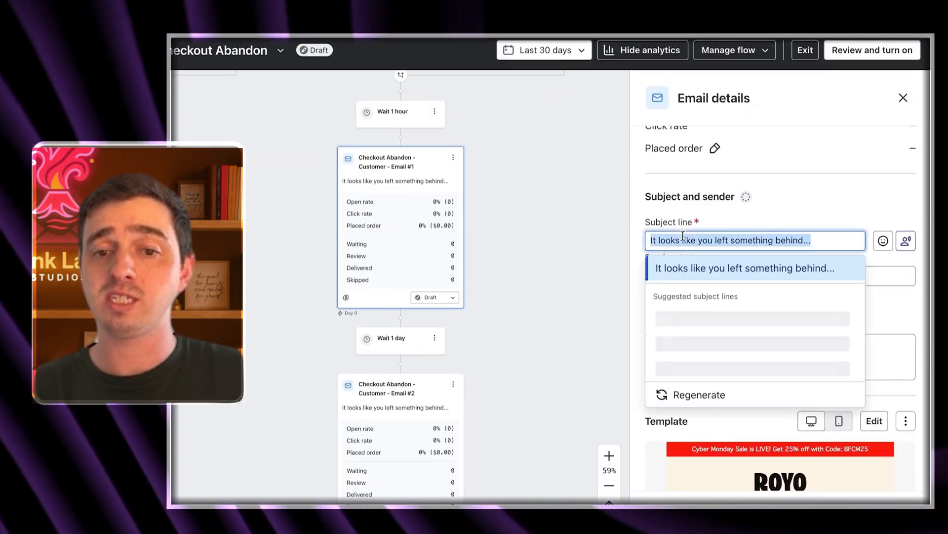
text(Get 25% of)
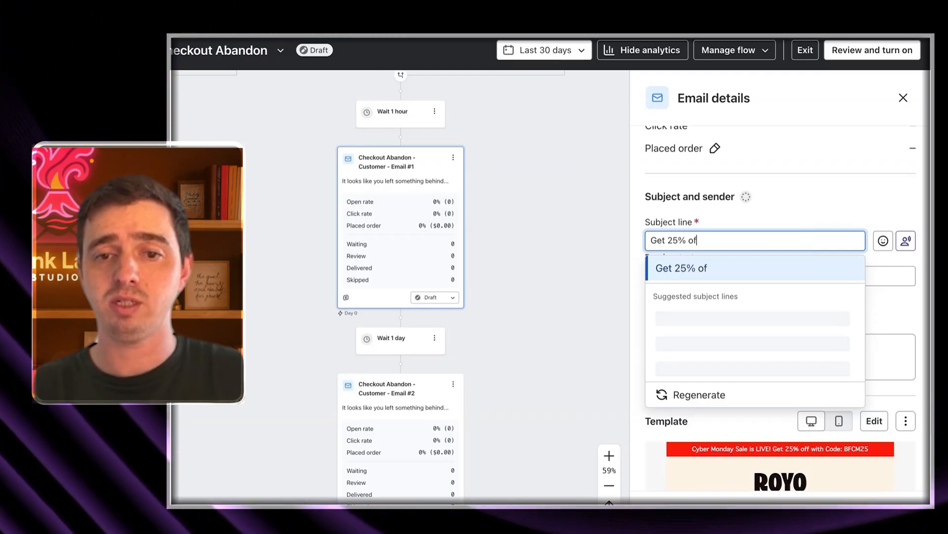
text(f your cart during Bla)
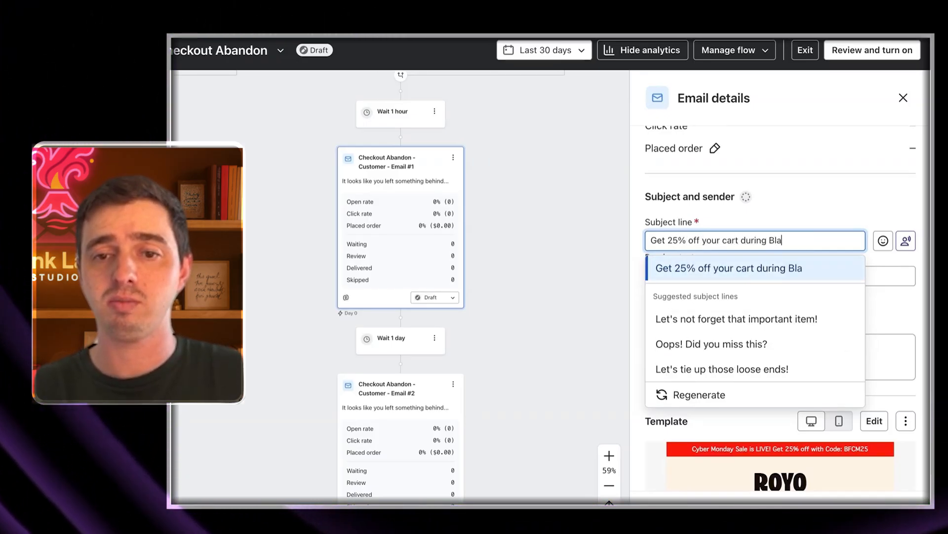
text(ck Friday)
click(775, 194)
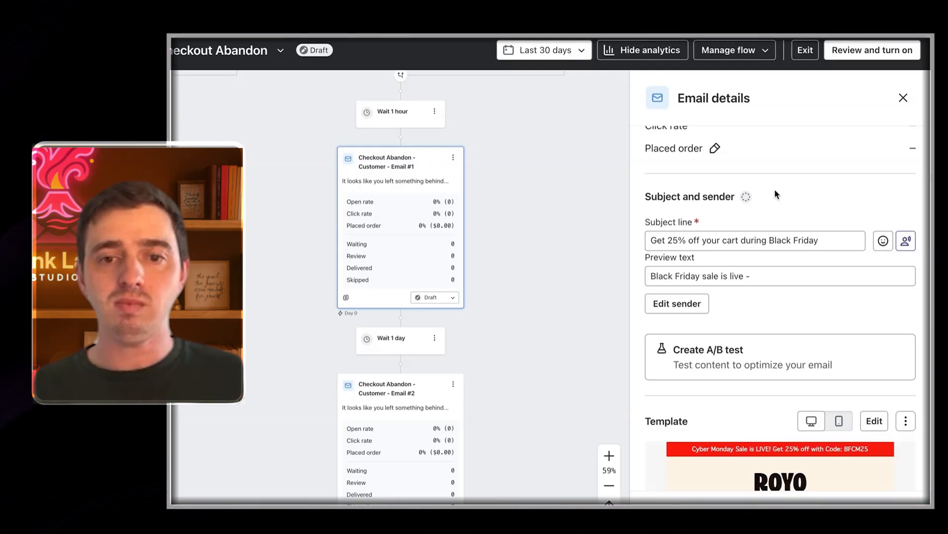
click(764, 276)
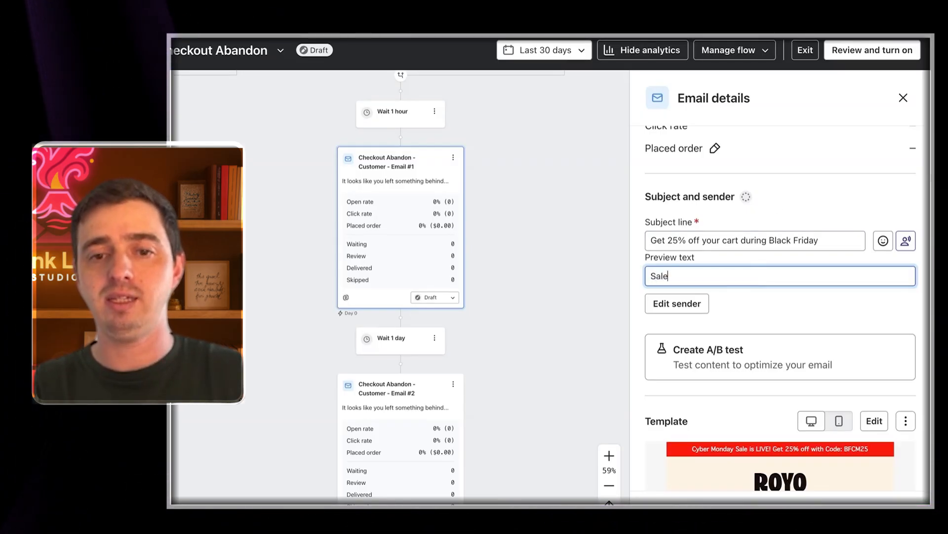
text(.)
click(754, 311)
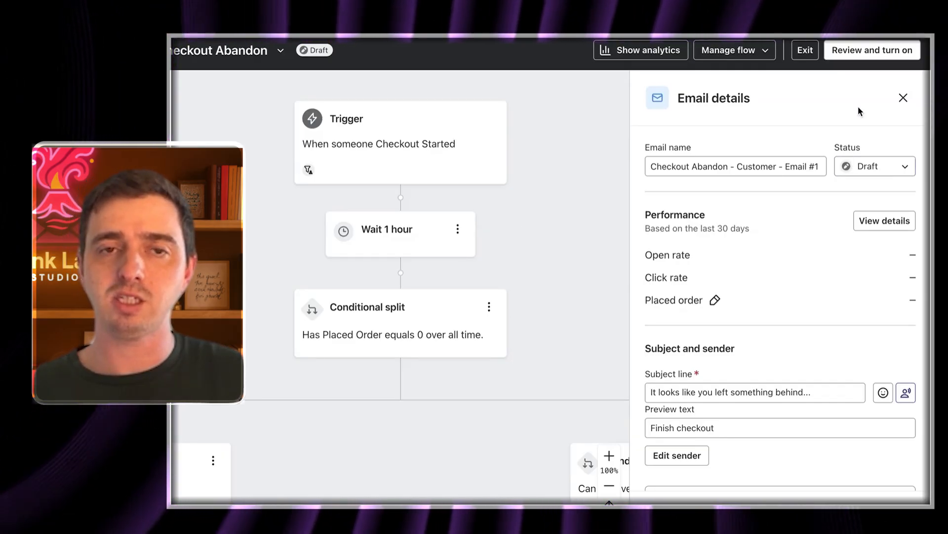
Schedule the Checkout Abandon flow to go live on Nov 28, 2025 at 12:00 AM US/Eastern.
click(870, 51)
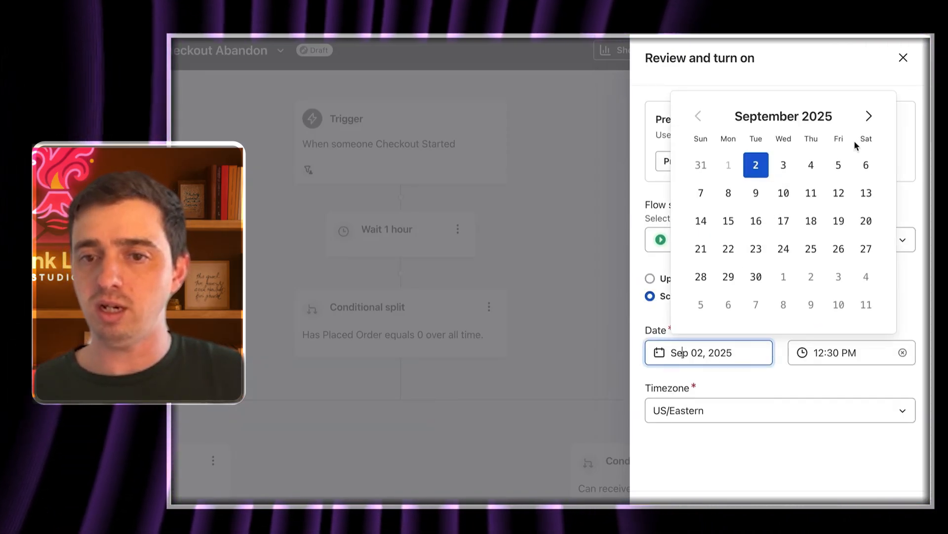
click(869, 116)
click(870, 117)
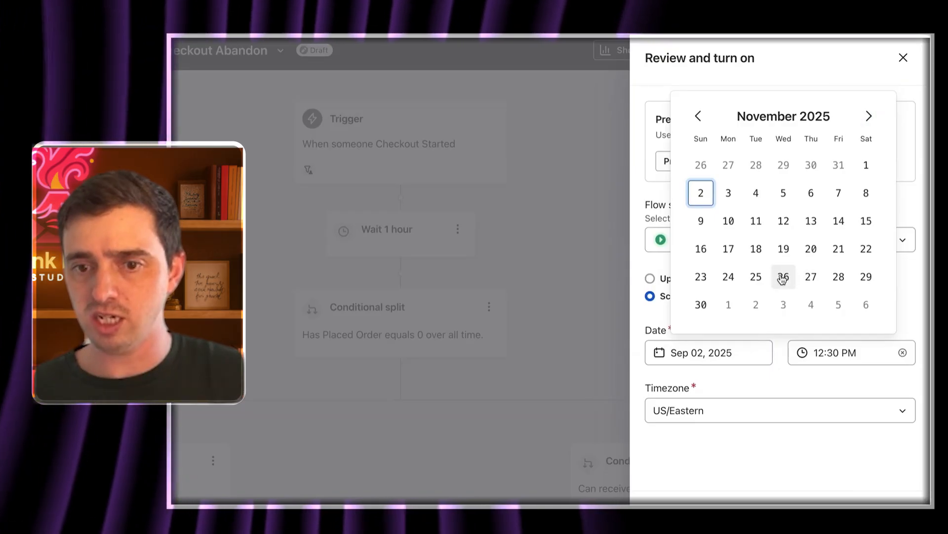
click(783, 276)
click(752, 354)
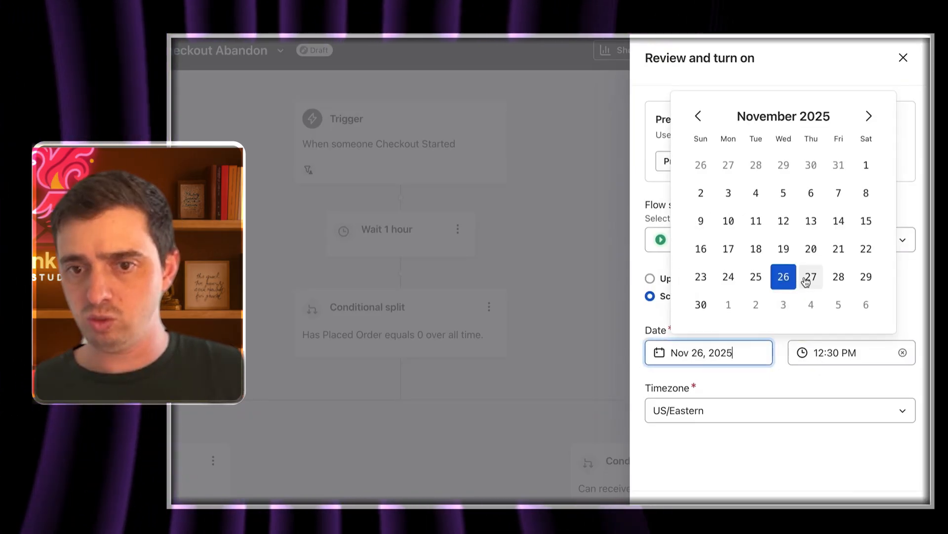
click(835, 278)
click(817, 353)
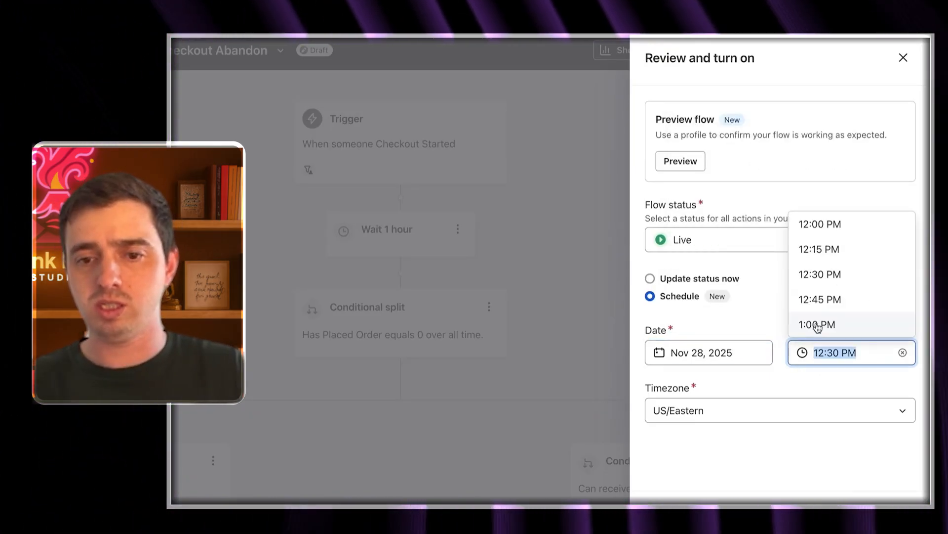
text(12)
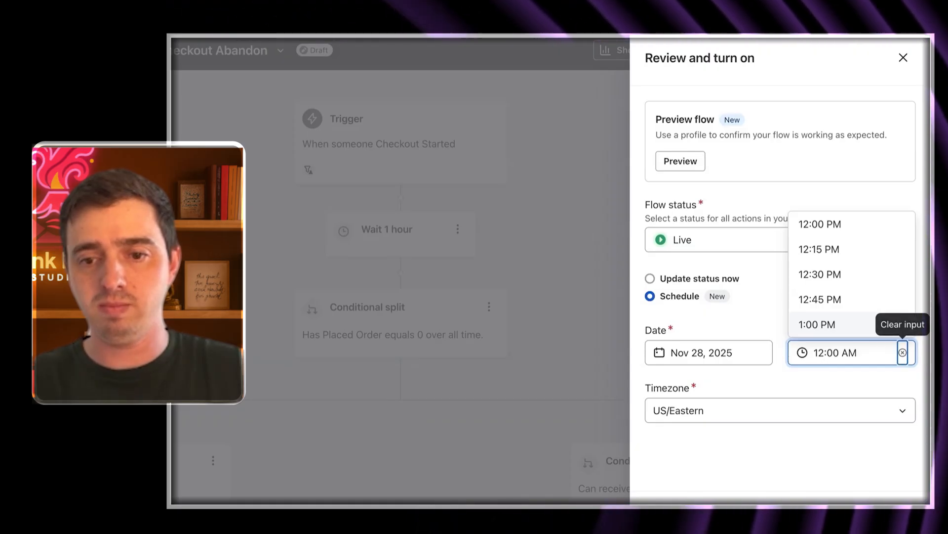
click(736, 427)
click(879, 503)
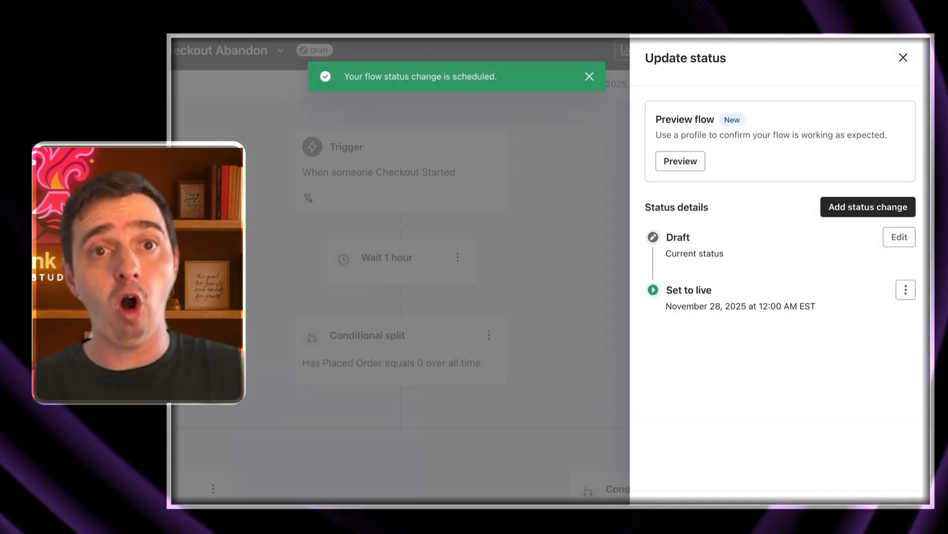
Add a second scheduled status change that sets the flow to Draft on Nov 30, 2025 at 11:59 PM US/Eastern.
click(892, 242)
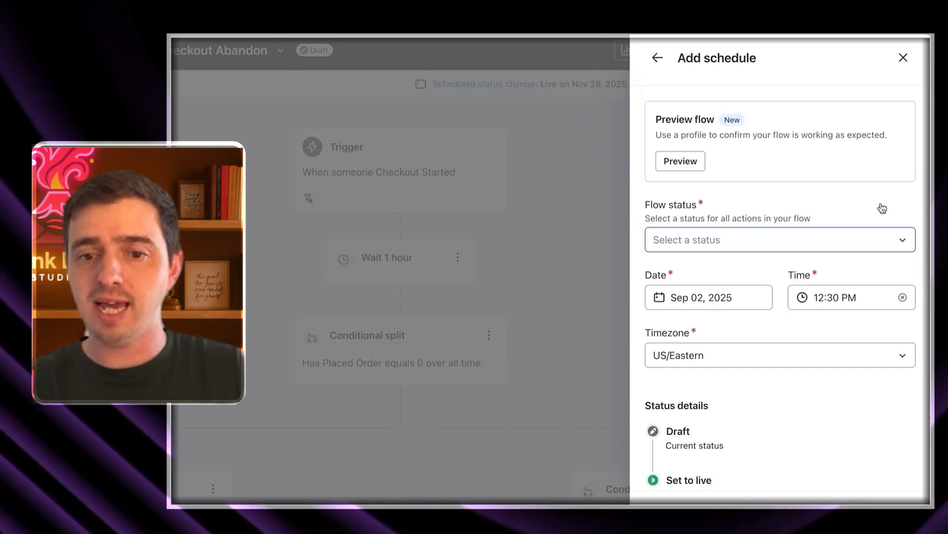
click(724, 240)
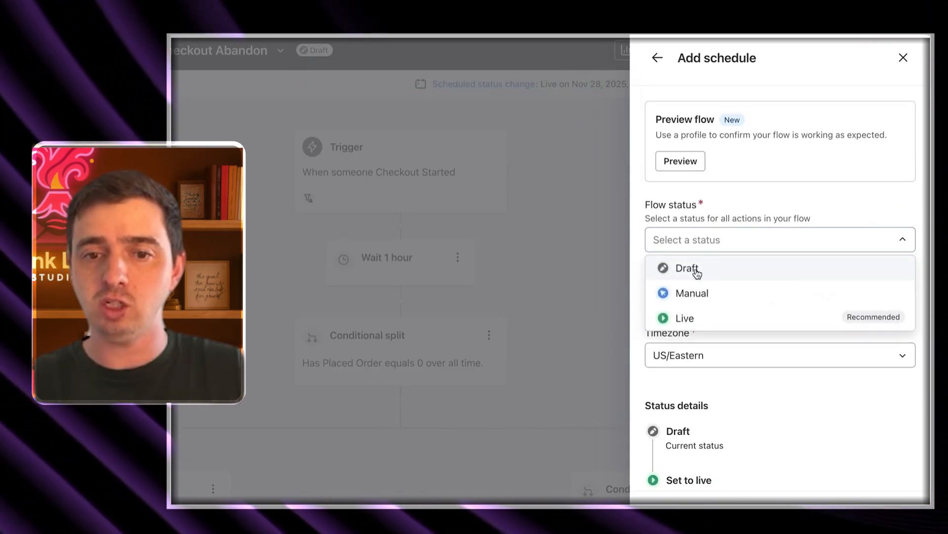
click(698, 296)
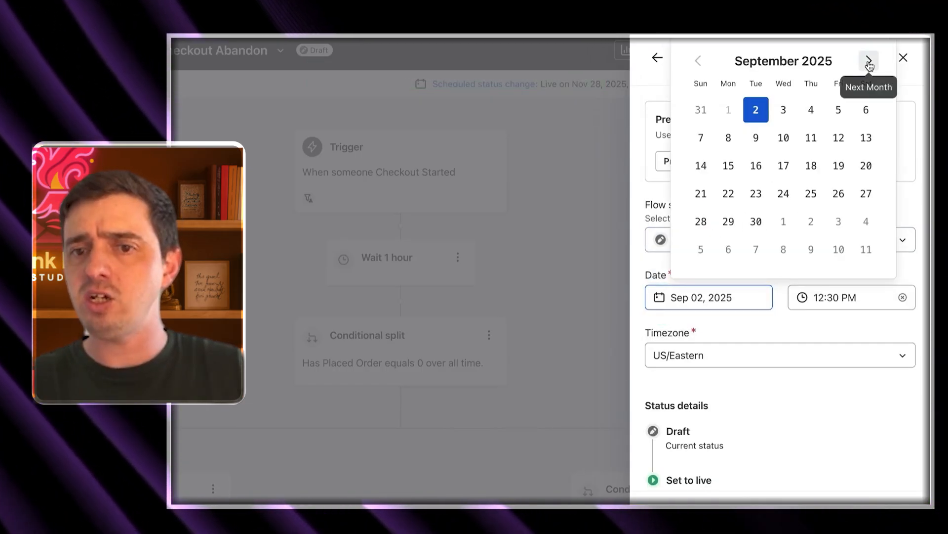
click(868, 62)
click(869, 61)
click(701, 249)
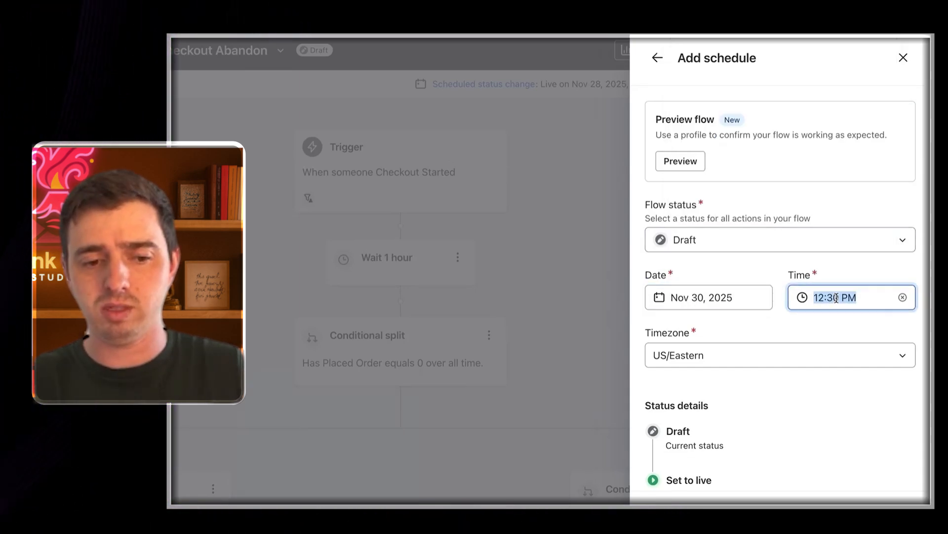
text(11:5)
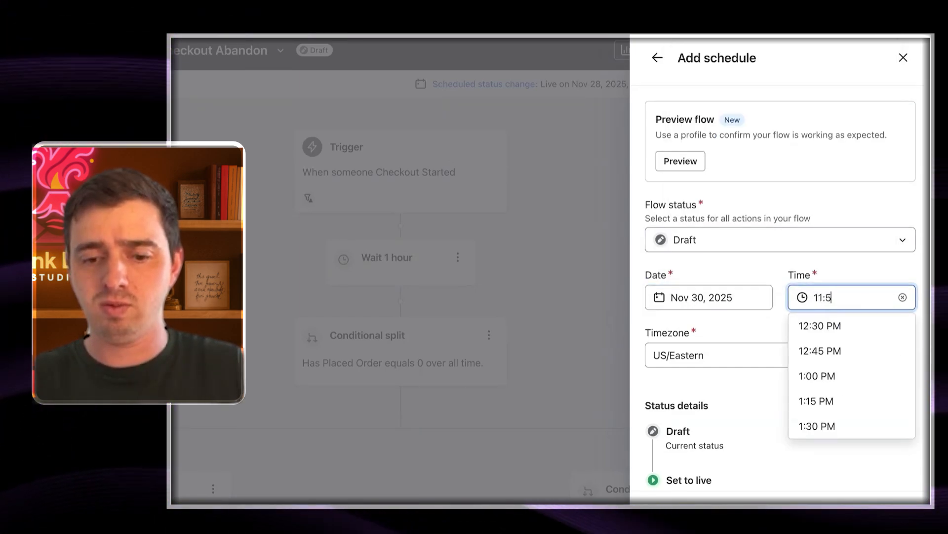
text(9pm)
click(731, 461)
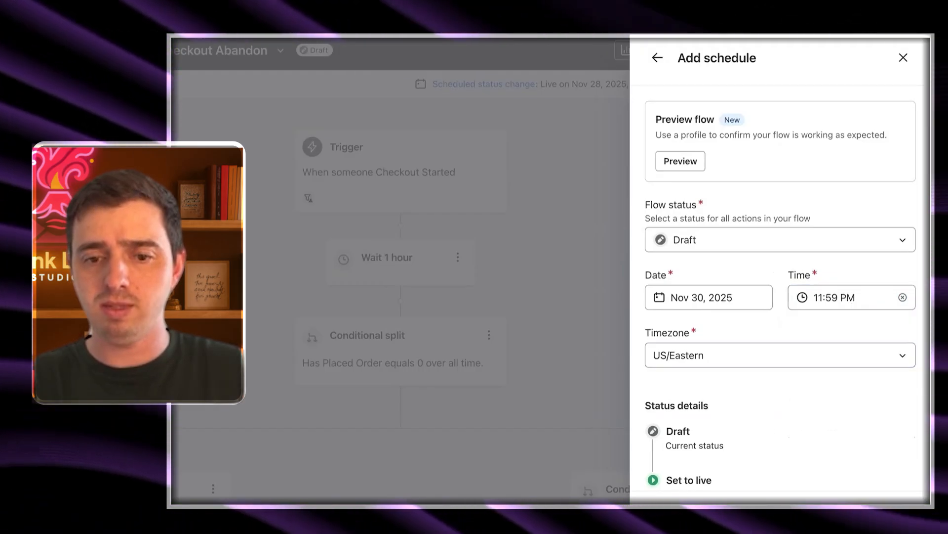